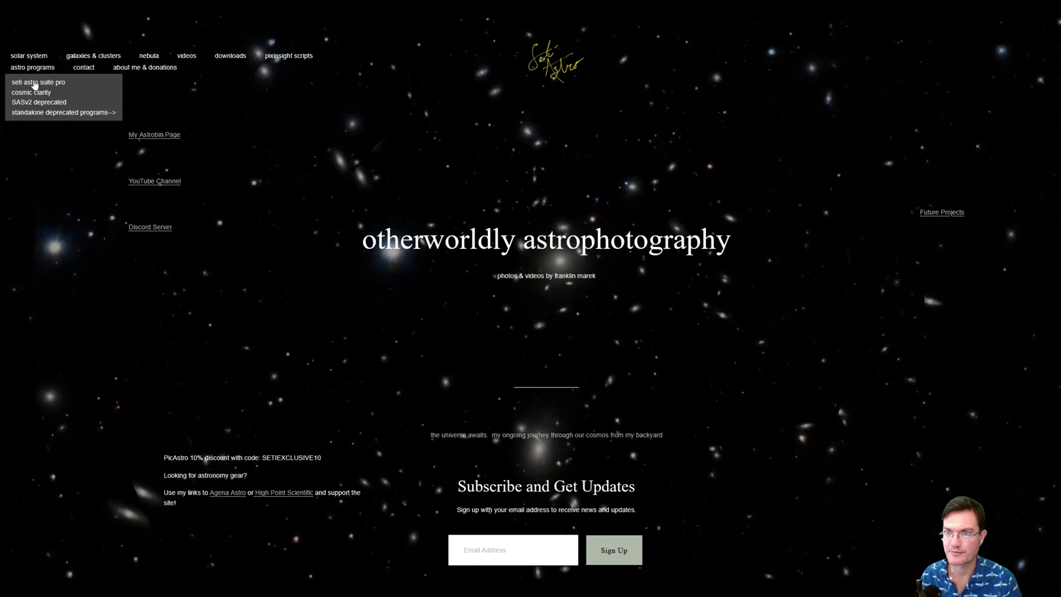
Open the Seti Astro Suite Pro page of the site and look through its description
click(36, 83)
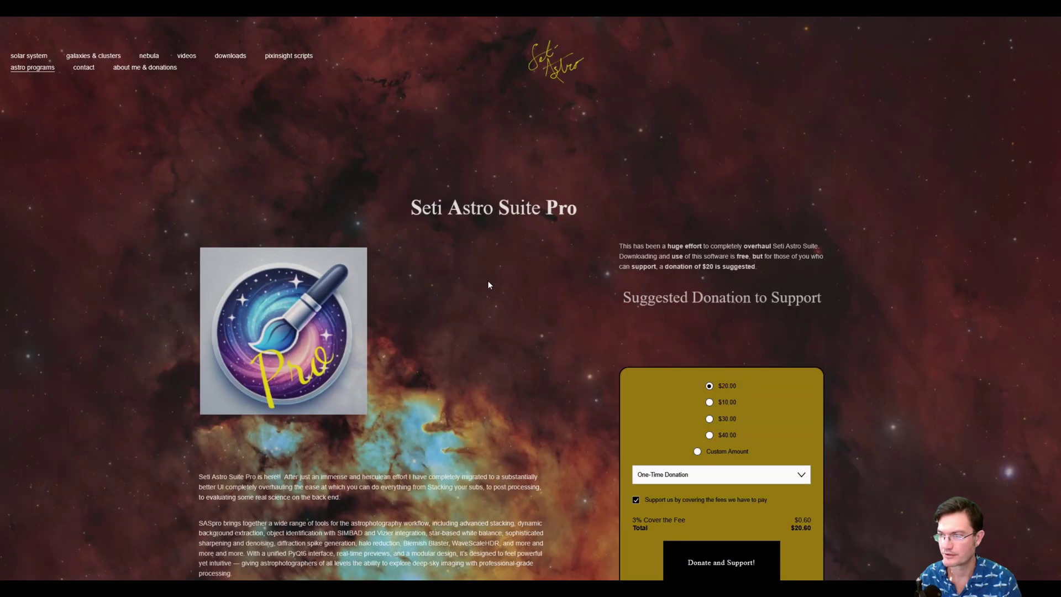
scroll(488, 285, down, 4)
scroll(490, 284, down, 1)
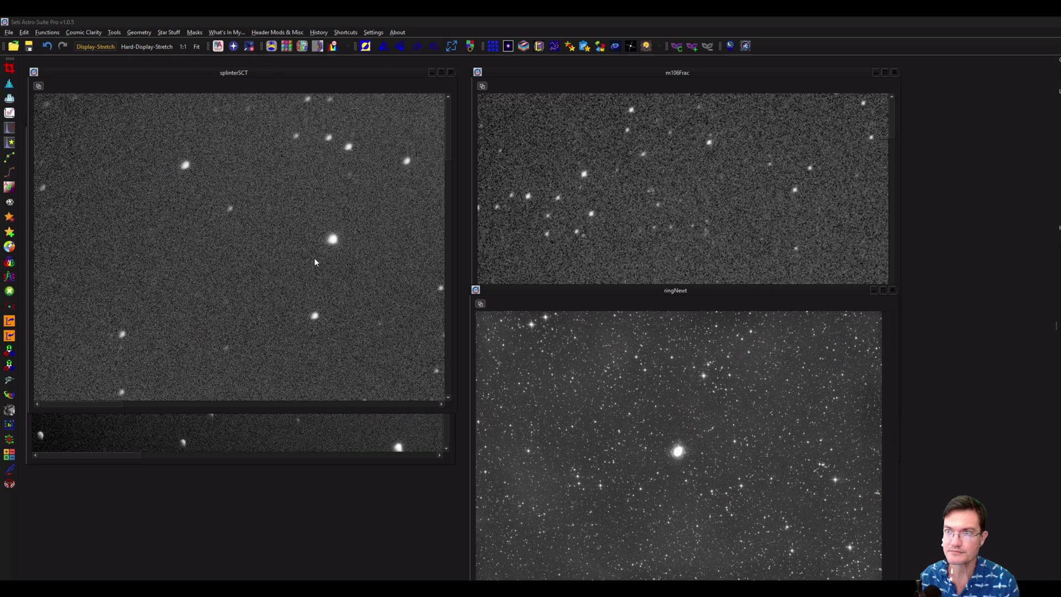
Open the AI Aberration Correction dialog to view its model, provider, patch and overlap options, and close it without running
click(84, 32)
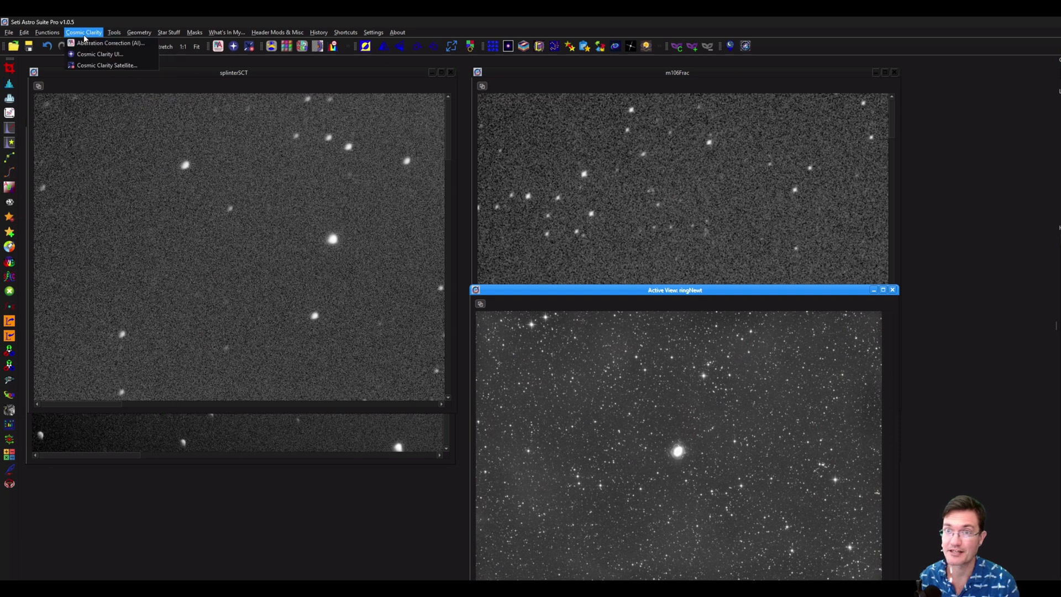
click(291, 26)
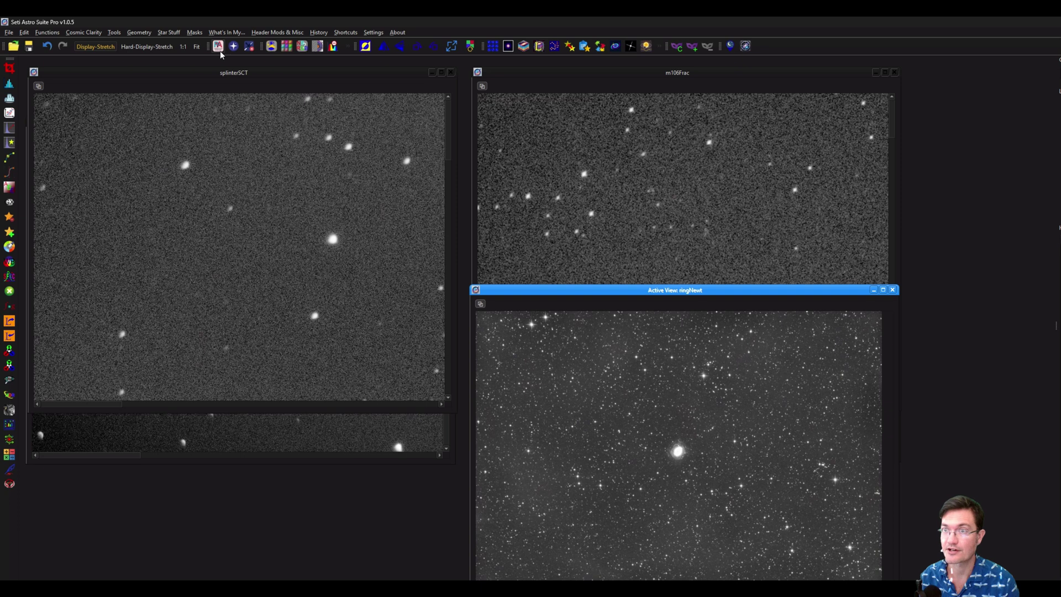
click(218, 46)
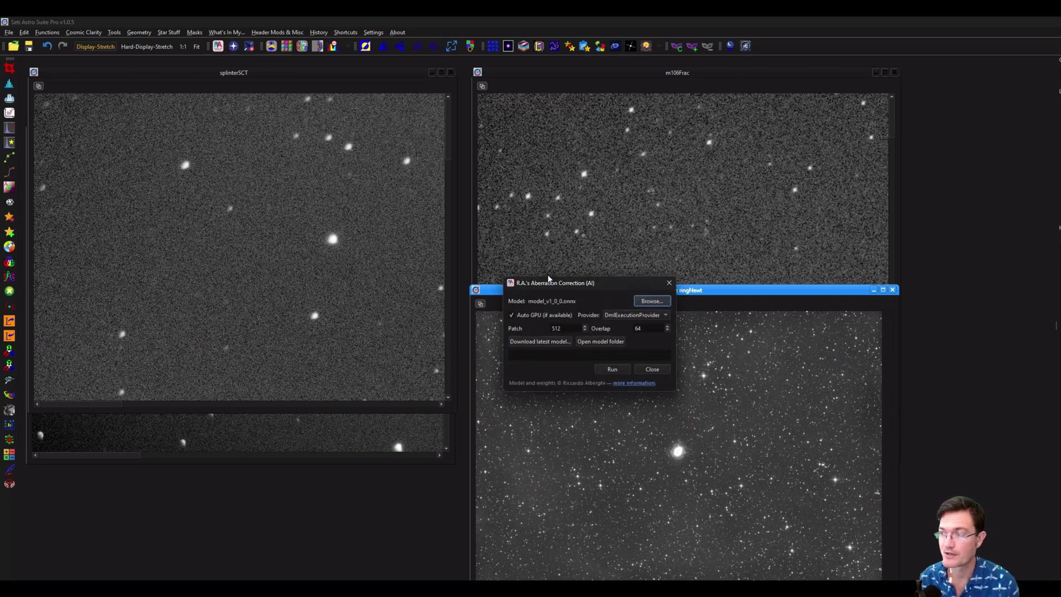
drag(552, 284, 282, 159)
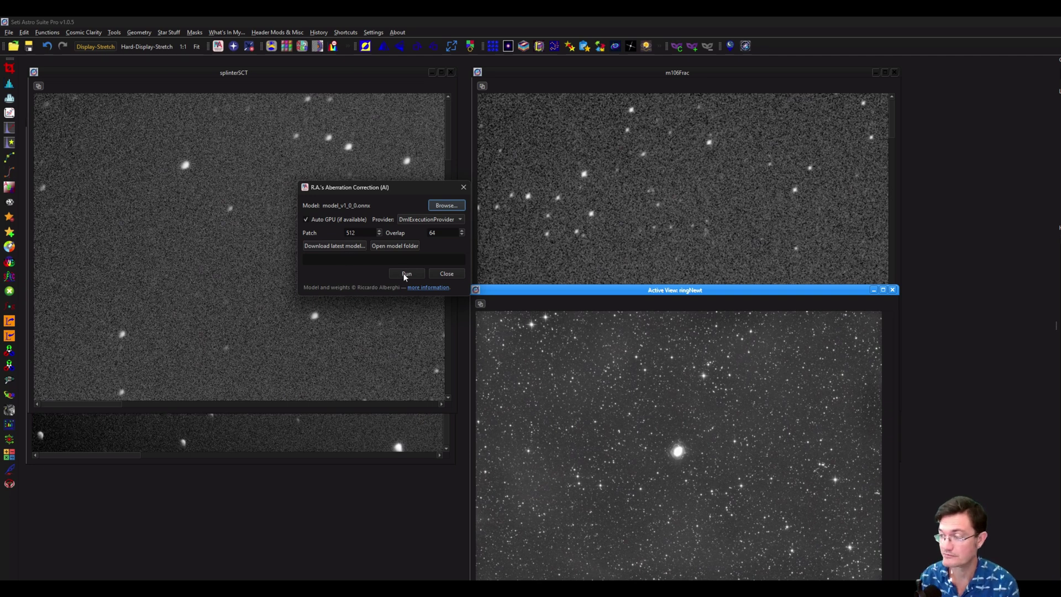
click(463, 187)
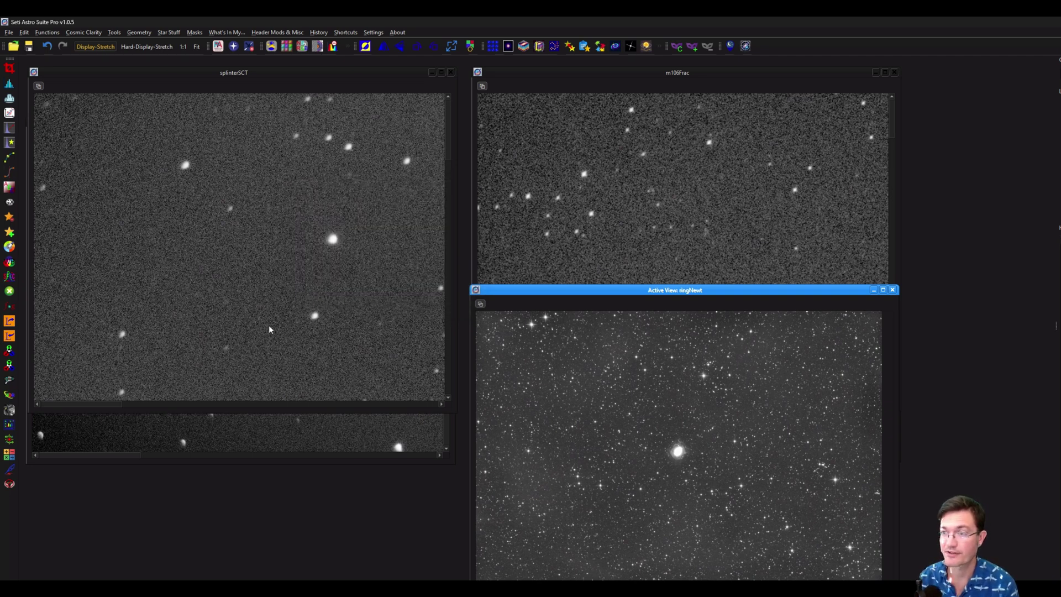
Bring the roseSCT image to the front for a look, and return to splinterSCT
click(344, 318)
click(330, 429)
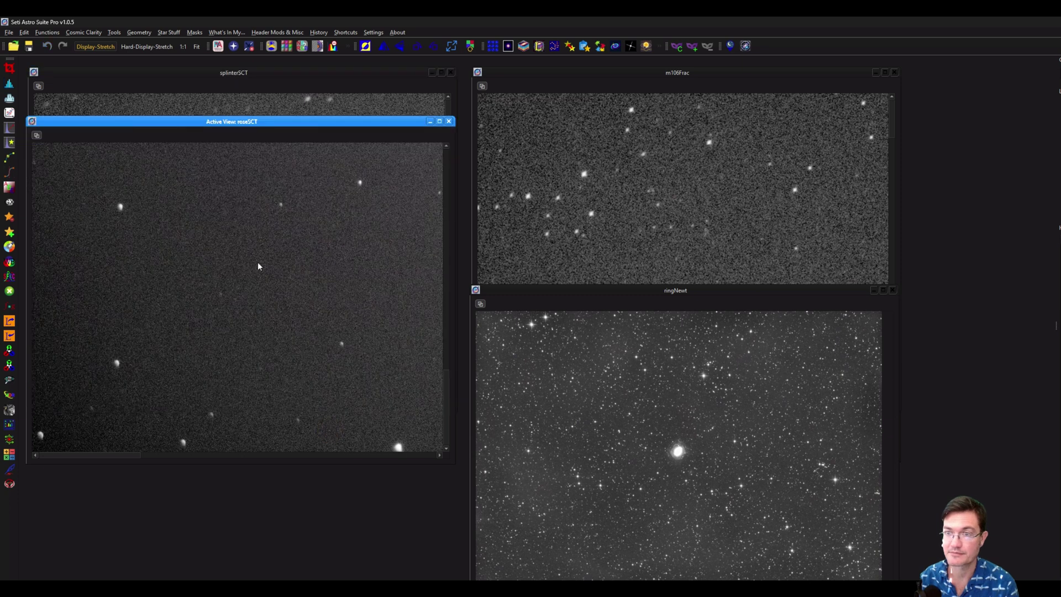
click(216, 111)
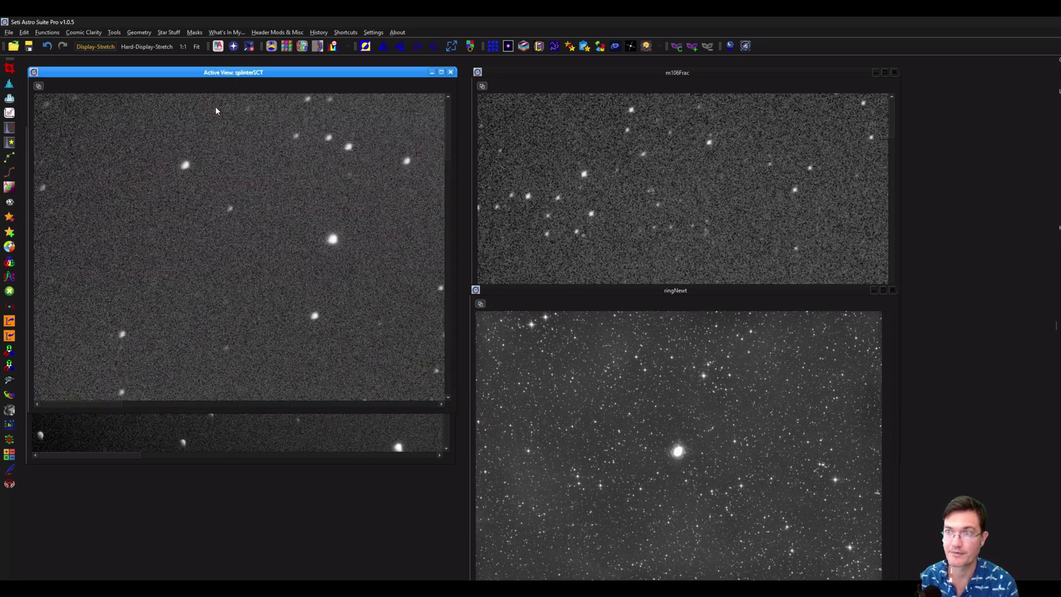
Spread the overlapping m106Frac, wizardFrac and ringNewt image windows apart
click(666, 161)
drag(661, 75, 676, 95)
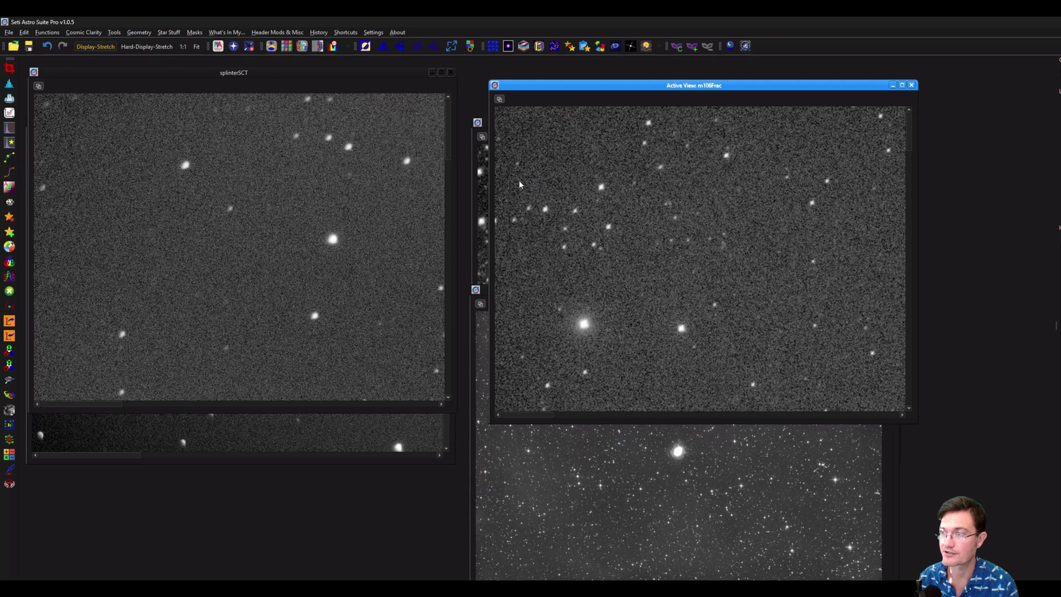
click(484, 205)
drag(562, 125, 614, 67)
click(572, 543)
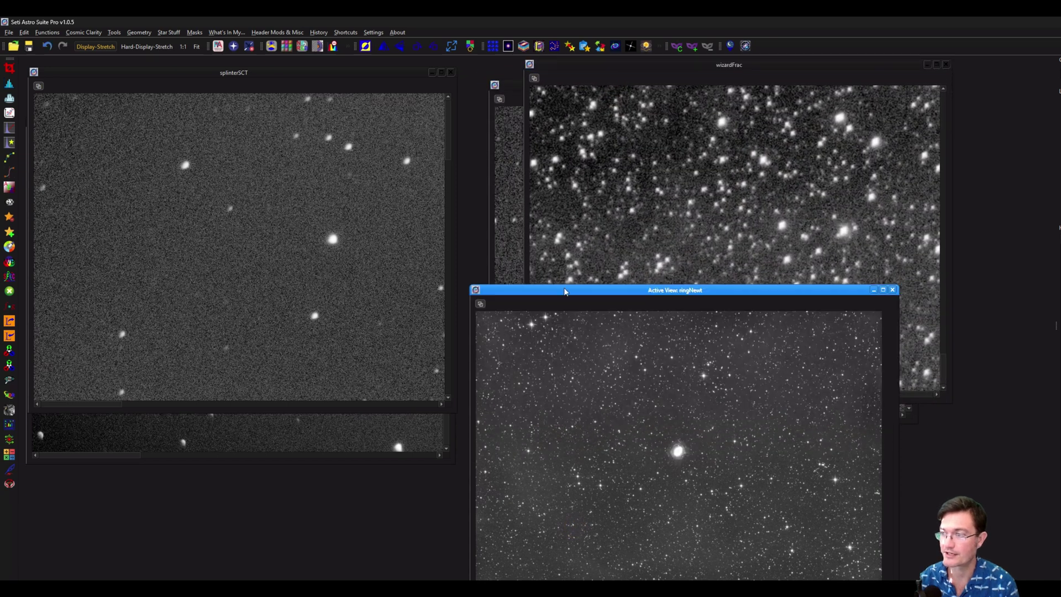
drag(564, 292, 612, 468)
Move the stacked splinterSCT and roseSCT image windows apart
click(262, 251)
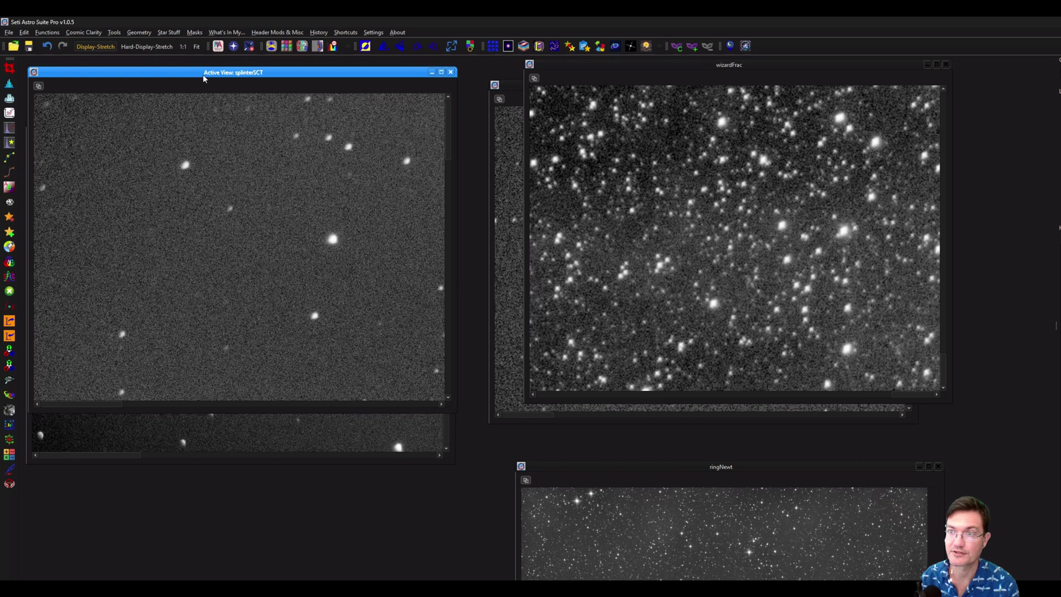
drag(206, 75, 264, 77)
click(67, 268)
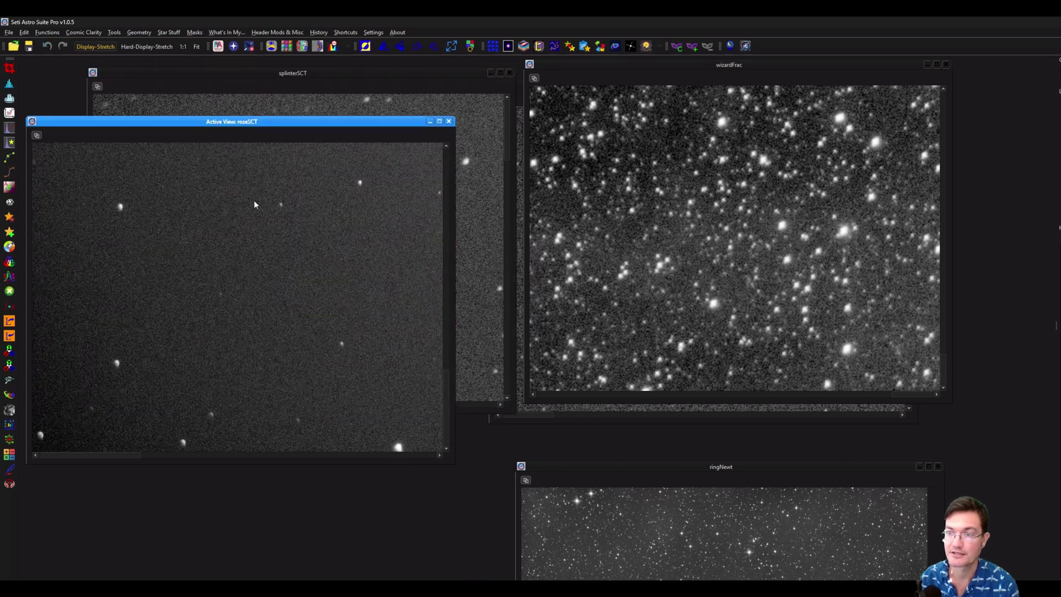
drag(257, 124, 354, 162)
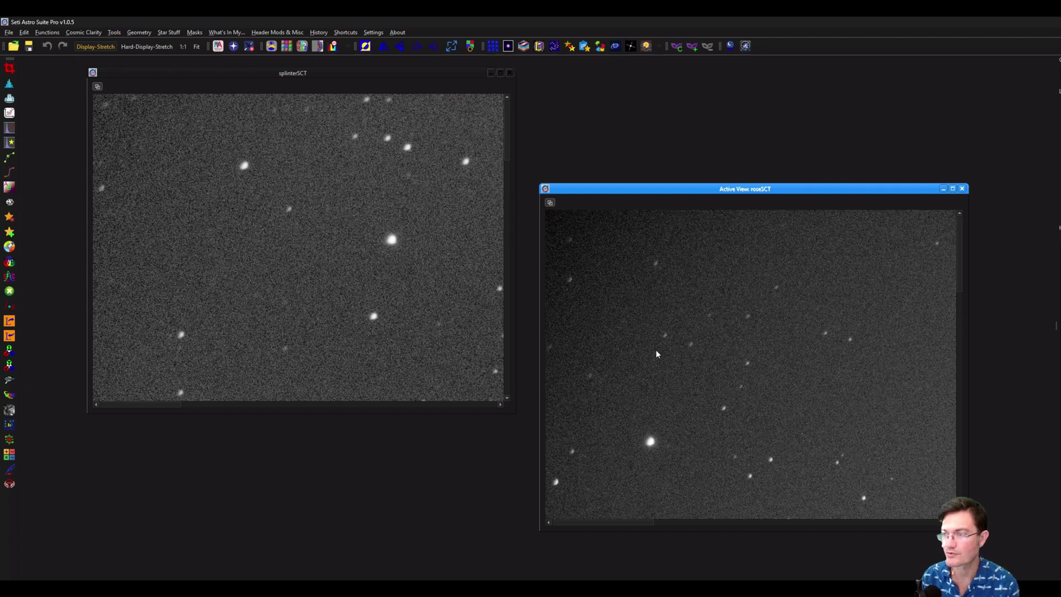
Run AI Aberration Correction on splinterSCT with model_v1_0_0.onnx, patch 512 and overlap 64, and compare by undoing and redoing it
click(403, 208)
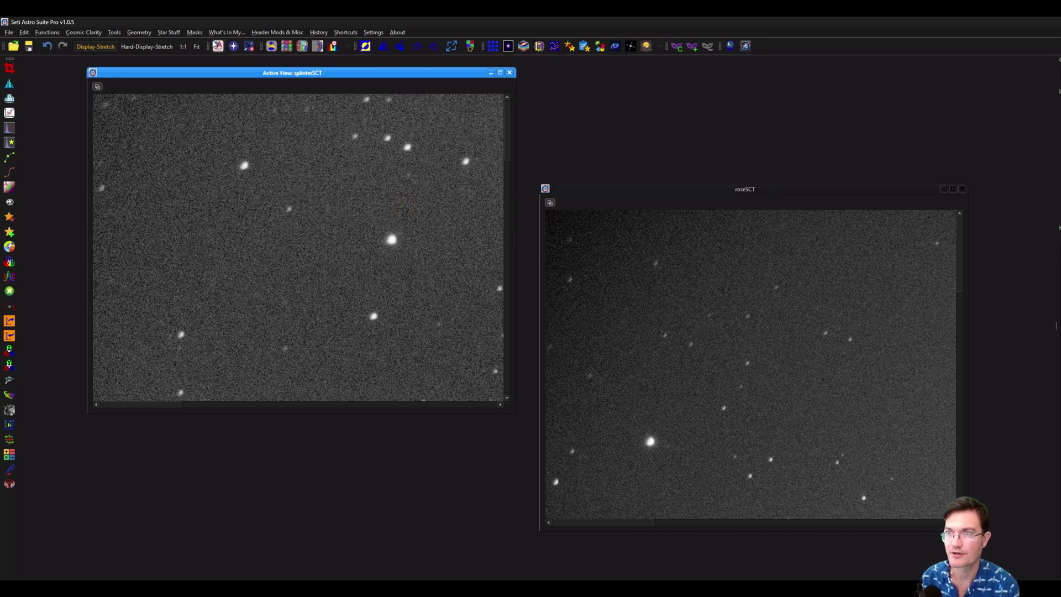
click(218, 46)
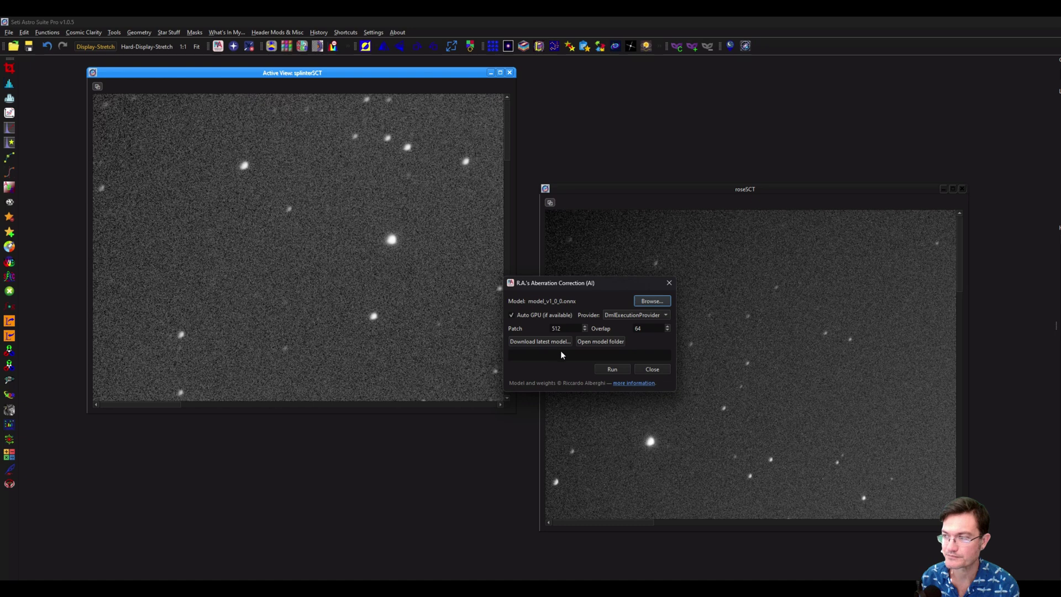
click(612, 374)
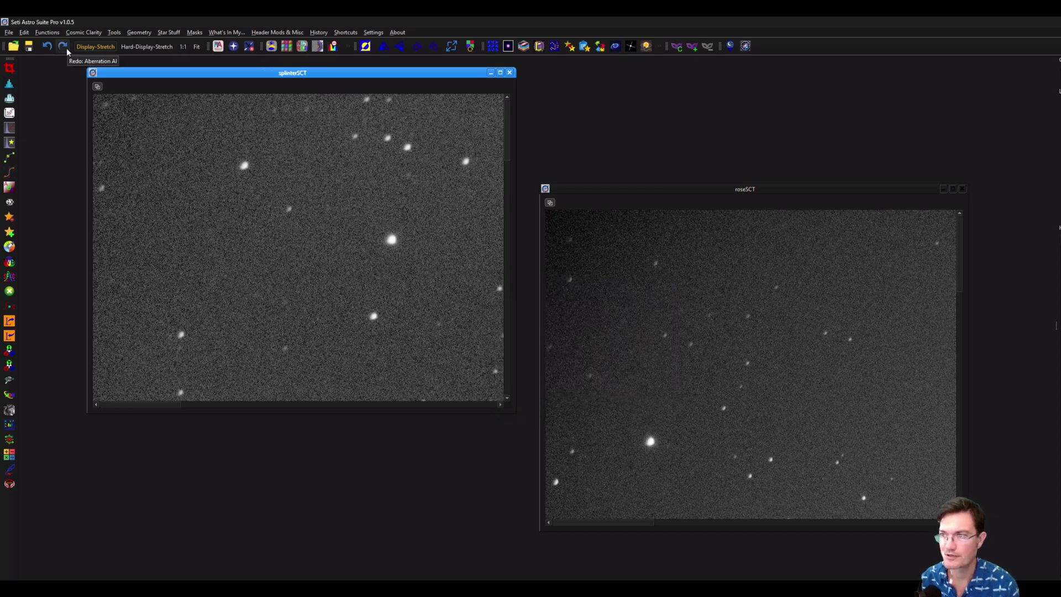
click(67, 50)
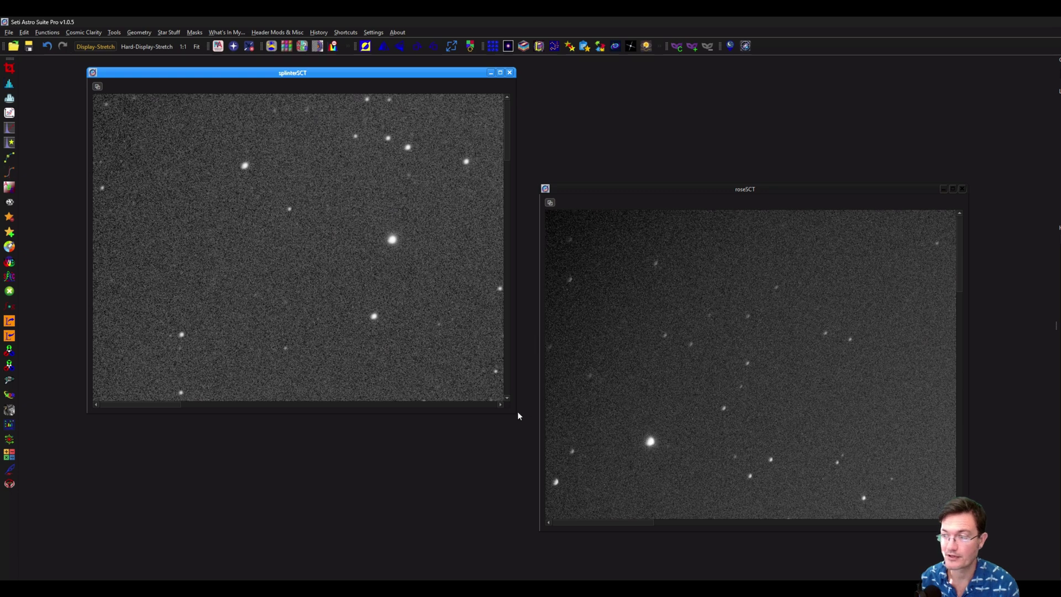
Enlarge the splinterSCT window and compare star shapes in two areas by undoing and reapplying the correction
drag(513, 410, 934, 541)
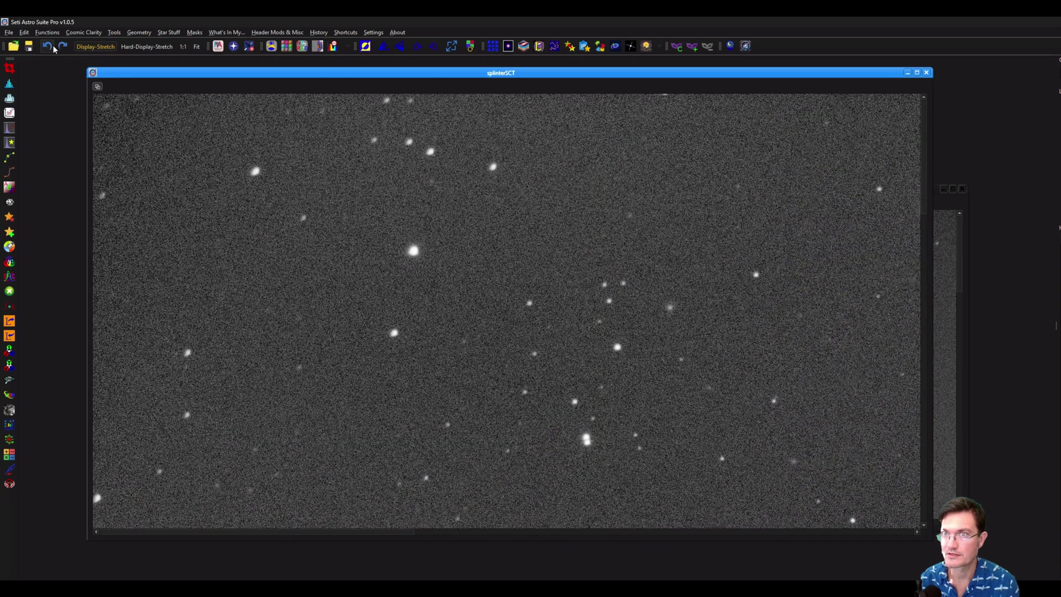
click(62, 47)
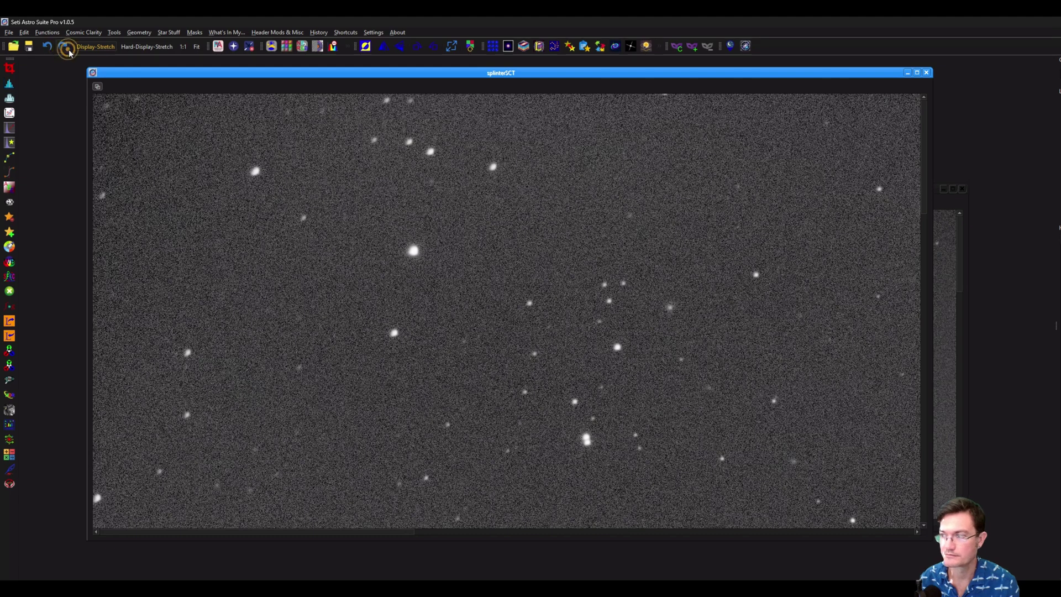
click(504, 385)
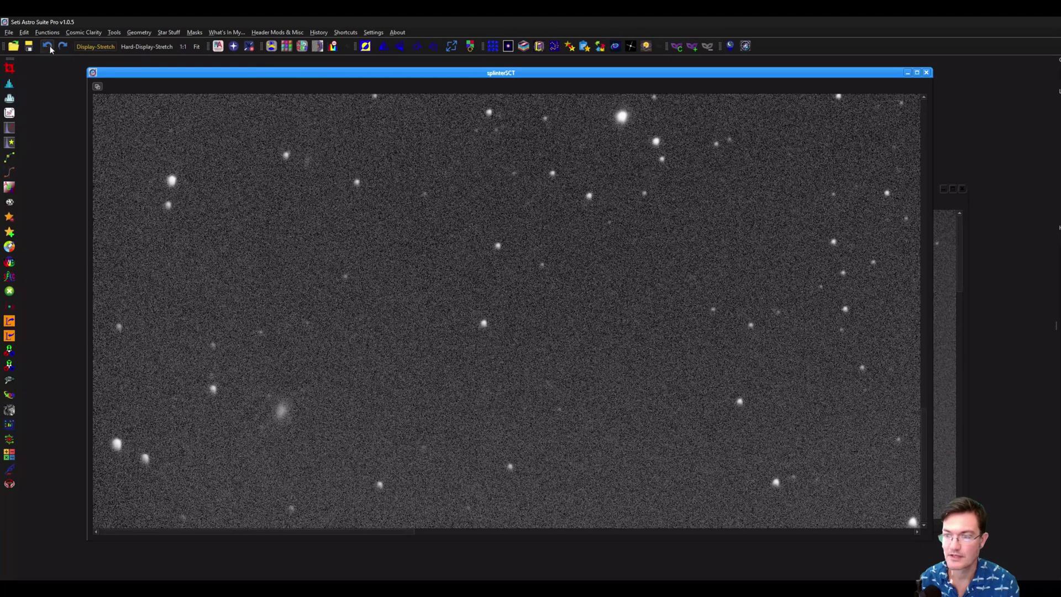
click(67, 48)
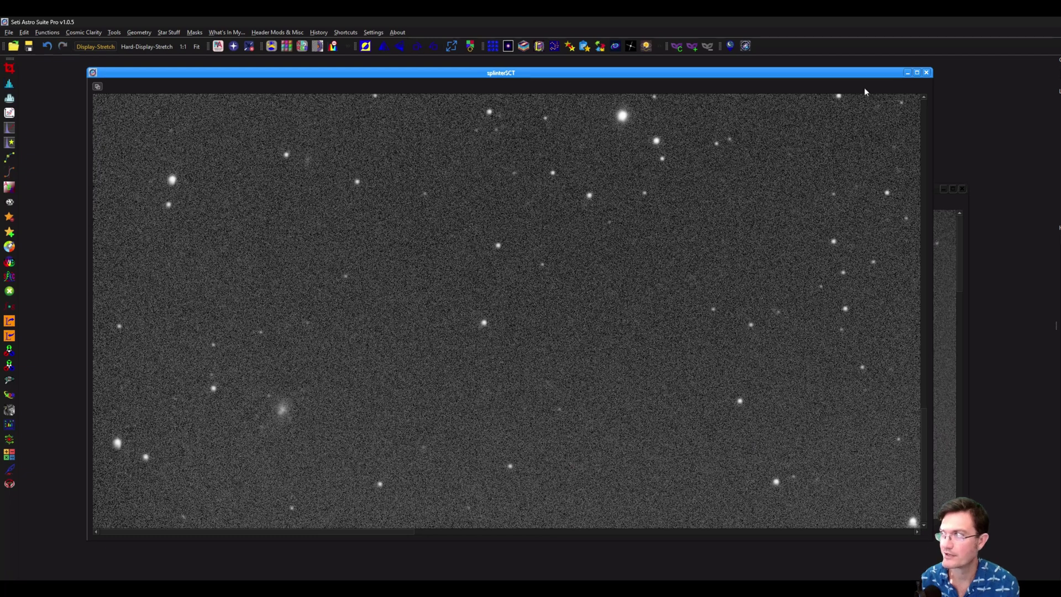
Minimise splinterSCT and enlarge the roseSCT window in its place
click(908, 72)
drag(744, 189, 275, 70)
drag(501, 410, 911, 563)
scroll(141, 207, up, 4)
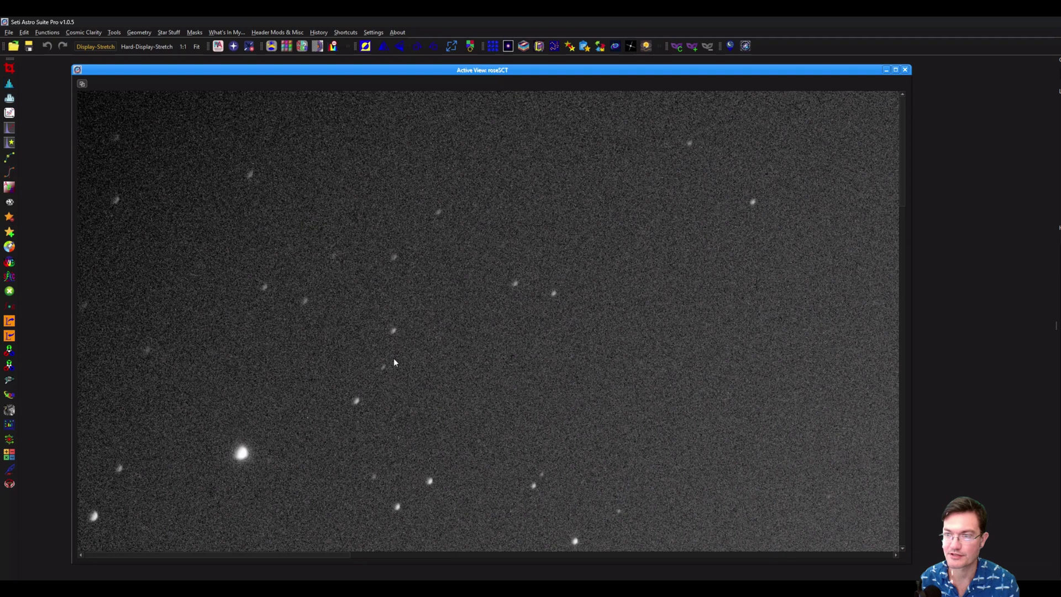
Run AI Aberration Correction on roseSCT and compare its stars by undoing and redoing the correction
click(217, 47)
click(608, 369)
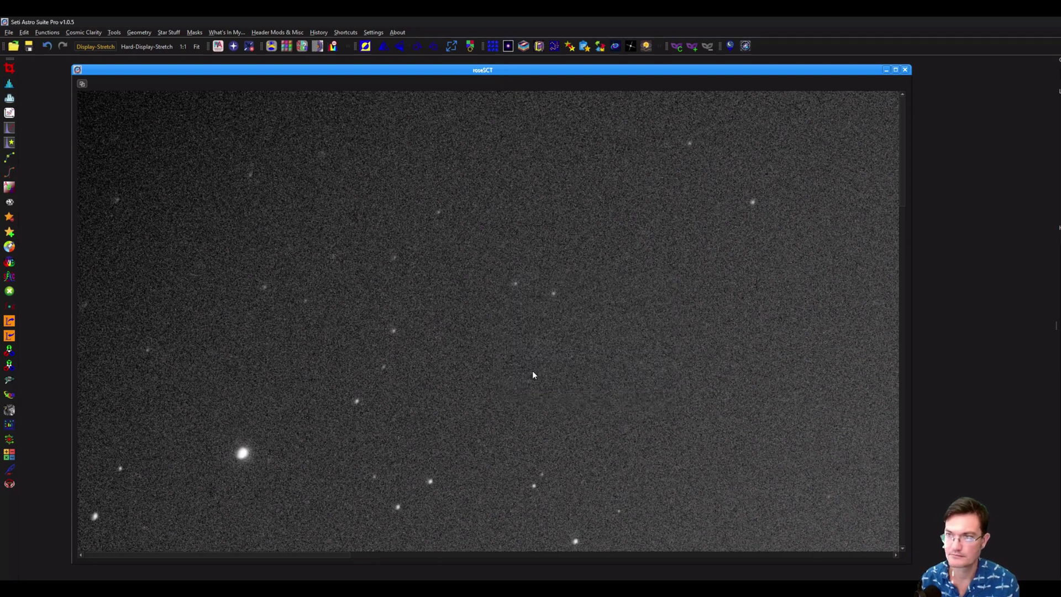
drag(532, 370, 535, 195)
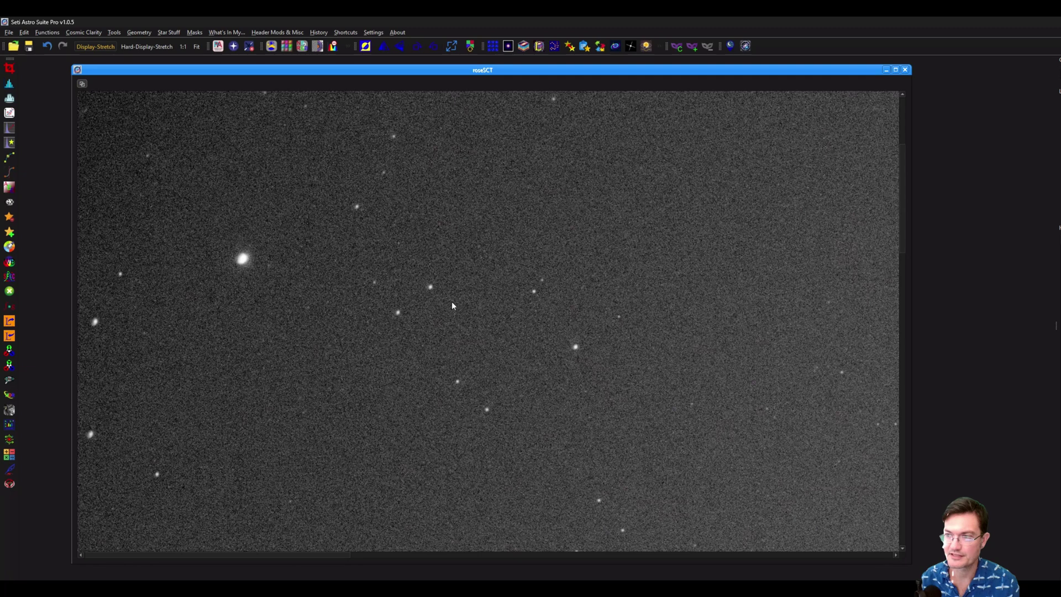
drag(492, 258, 495, 293)
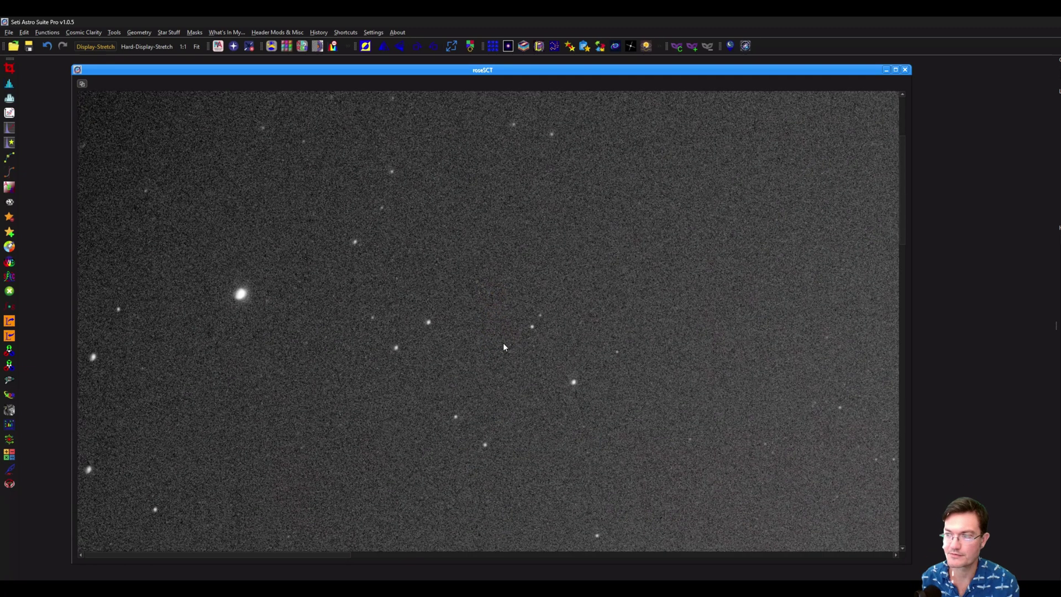
click(48, 46)
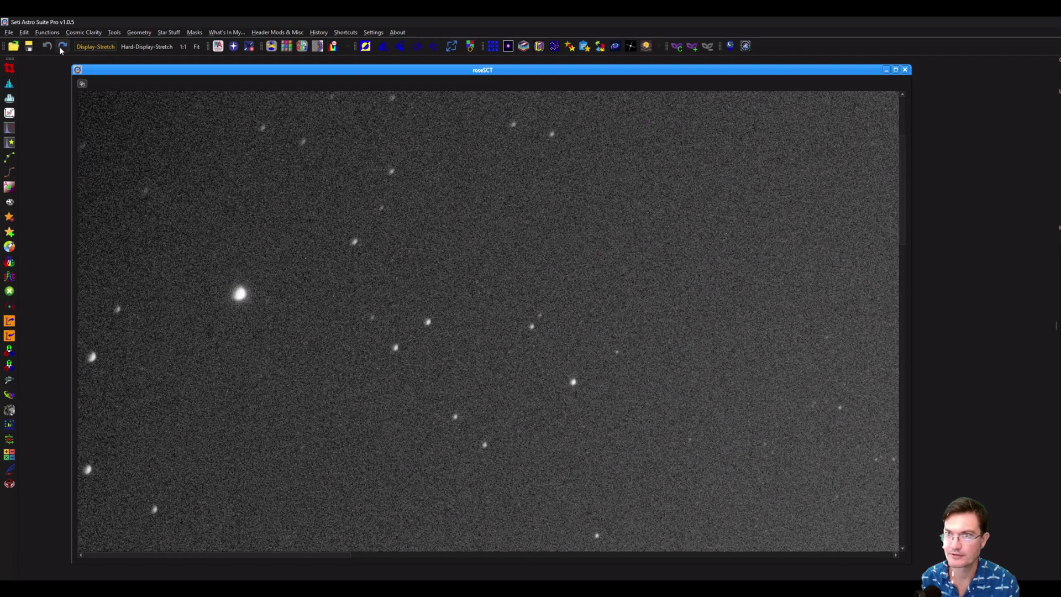
click(64, 47)
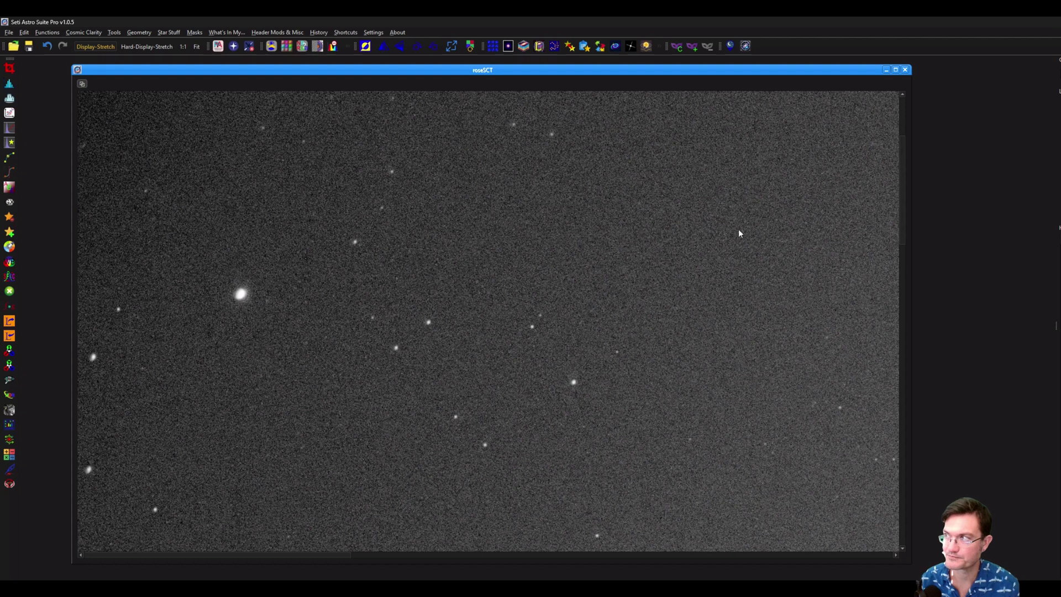
Close roseSCT and enlarge the m106Frac window for a closer view of its corner stars
click(905, 71)
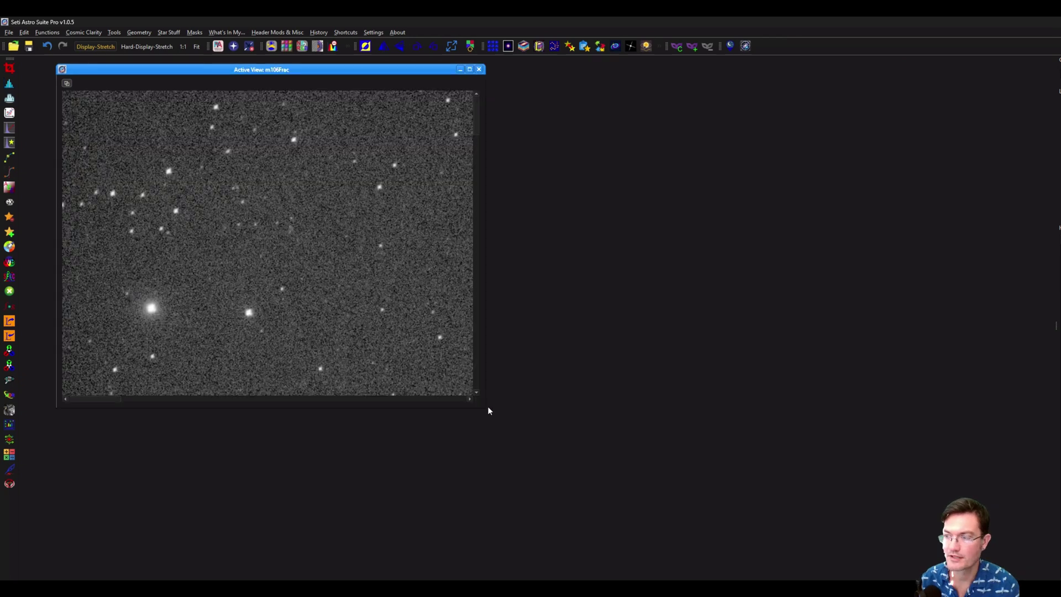
drag(484, 408, 711, 547)
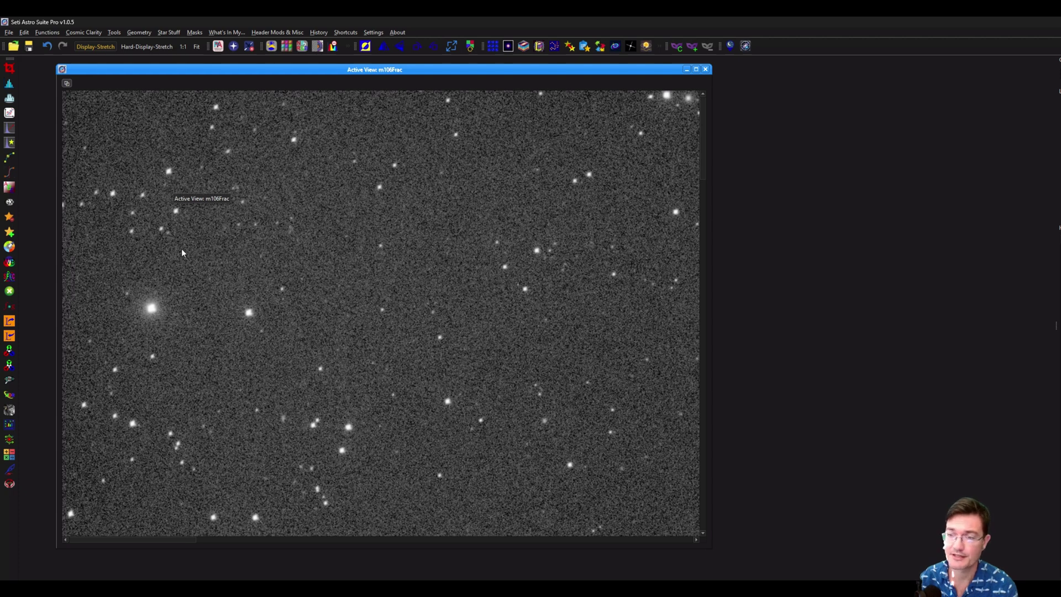
scroll(121, 155, up, 2)
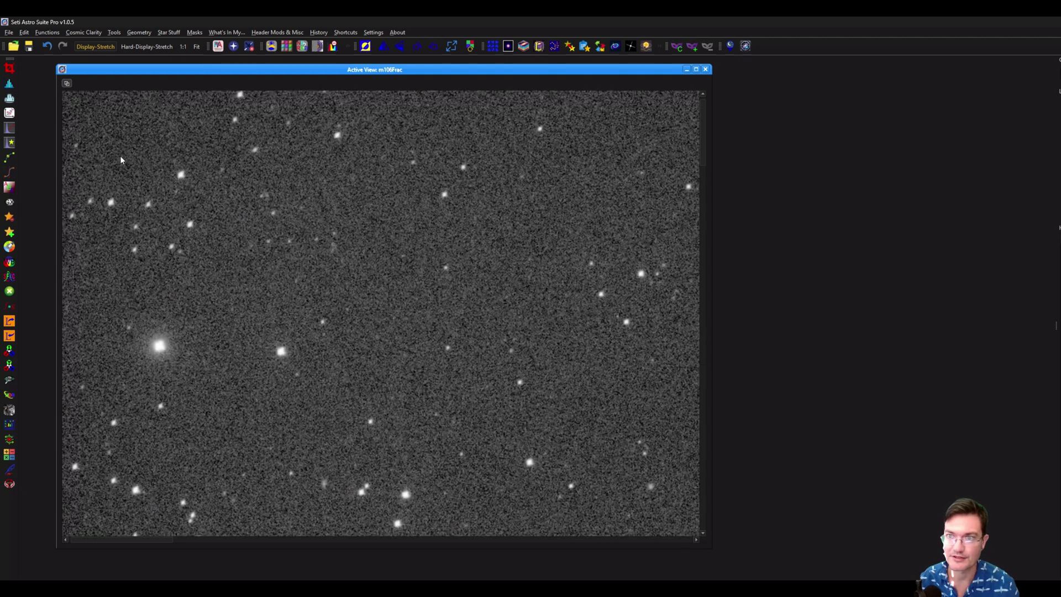
drag(121, 162, 358, 321)
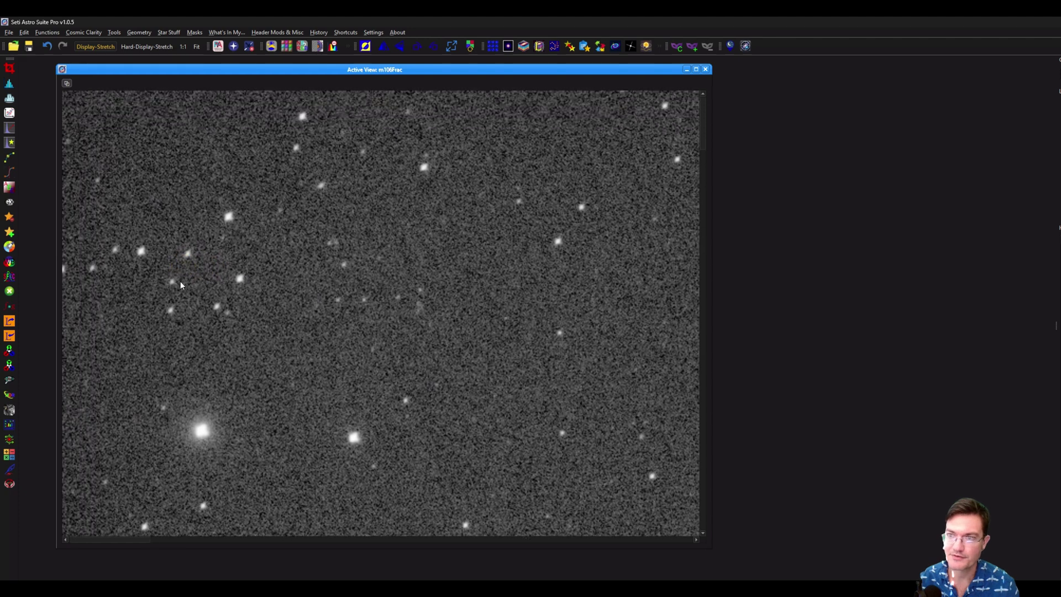
Run AI Aberration Correction on m106Frac and compare its corner stars by undoing and redoing the correction
click(218, 46)
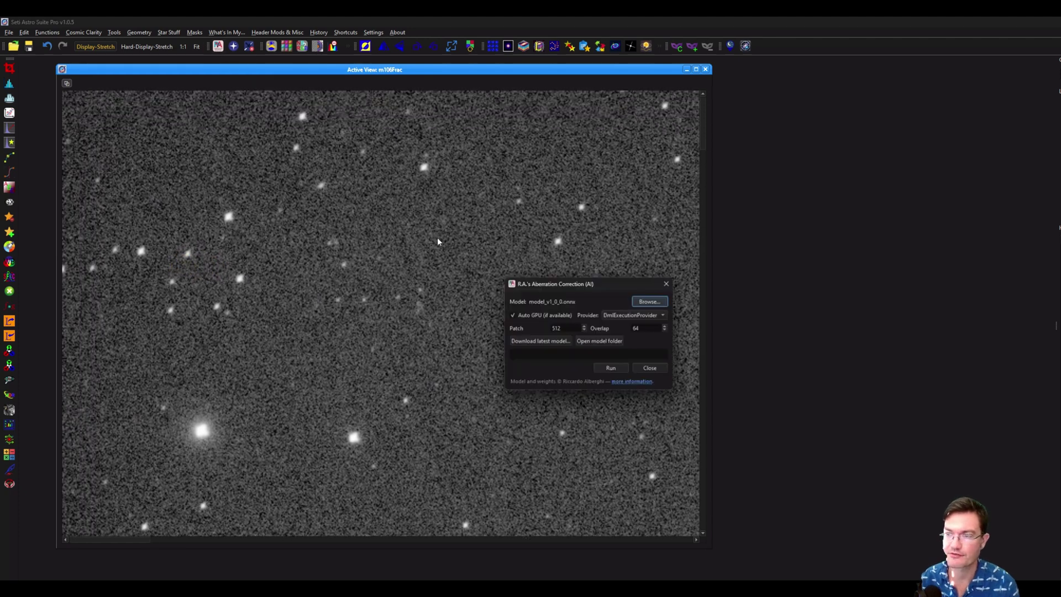
click(612, 370)
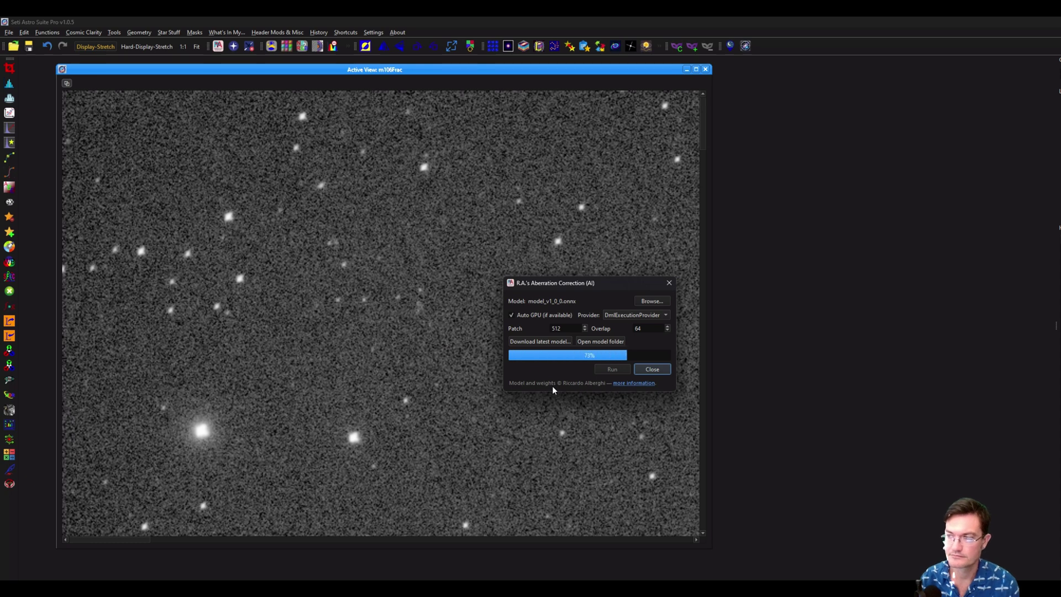
click(49, 47)
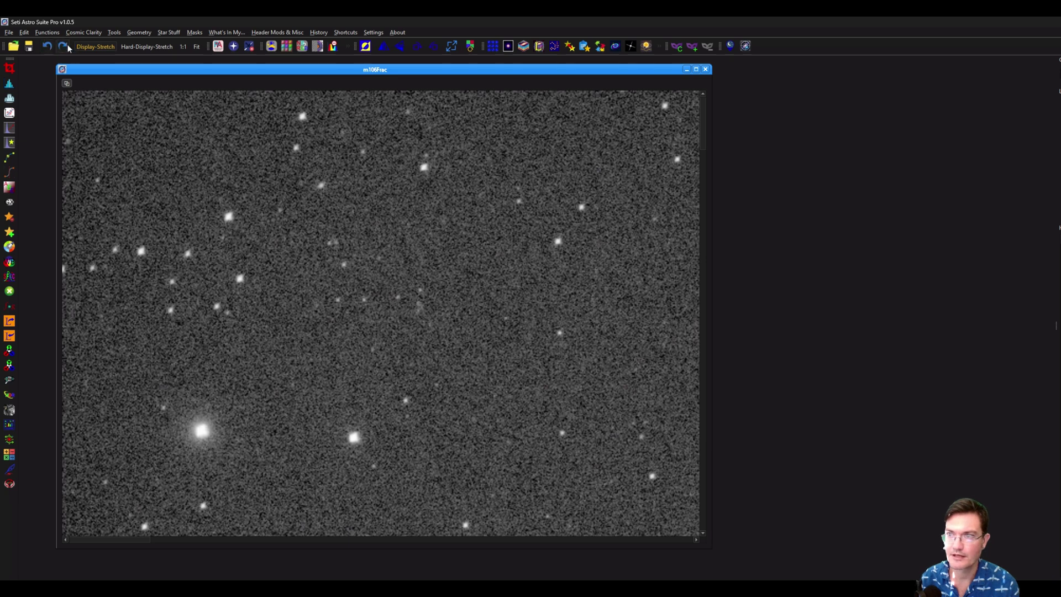
click(68, 47)
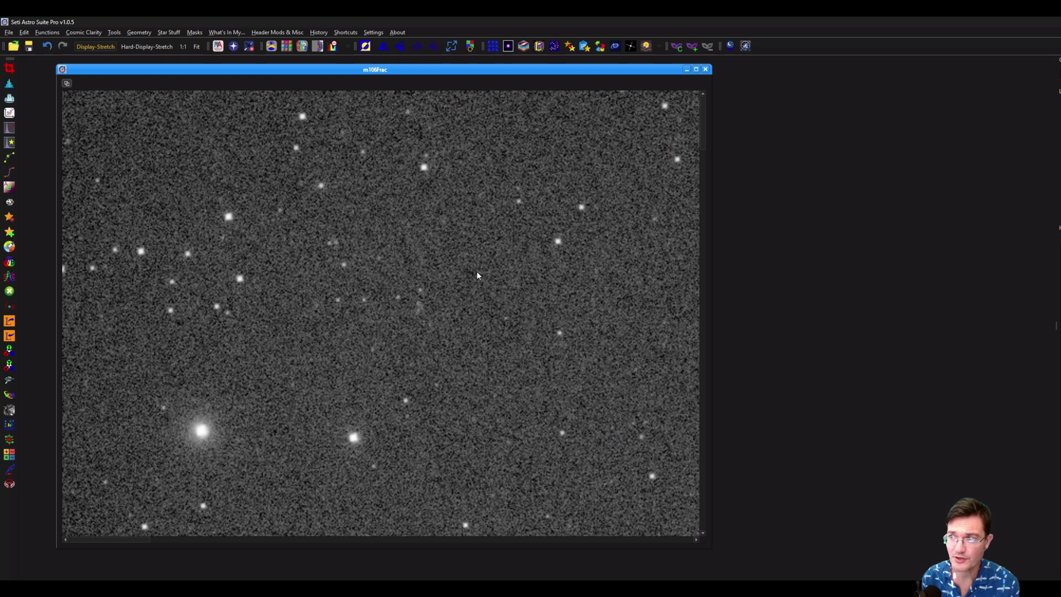
Compare the stars farther down in m106Frac by undoing and reapplying the aberration correction
drag(329, 401, 436, 178)
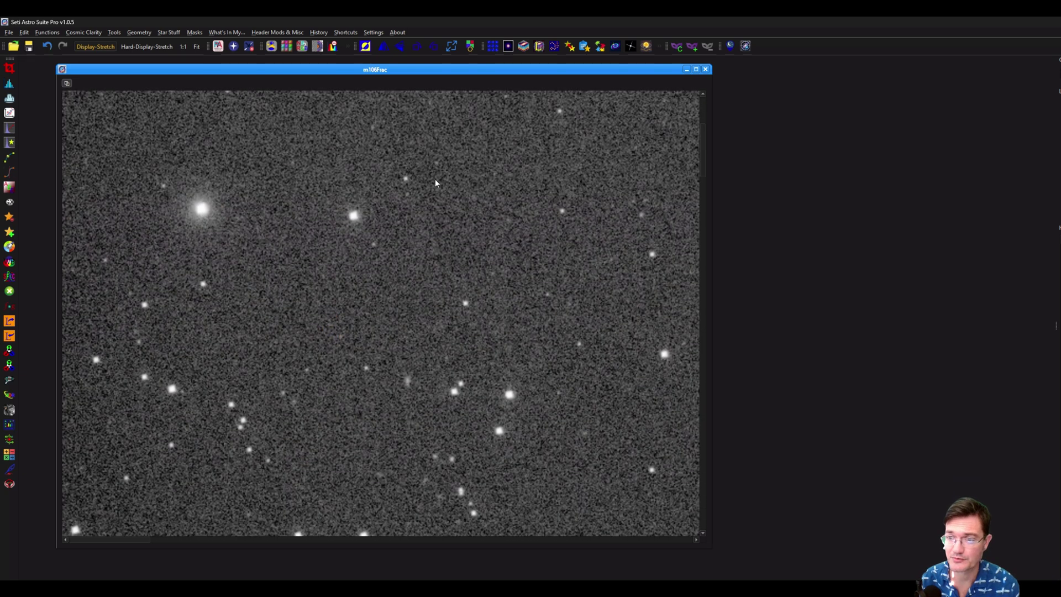
scroll(383, 397, down, 5)
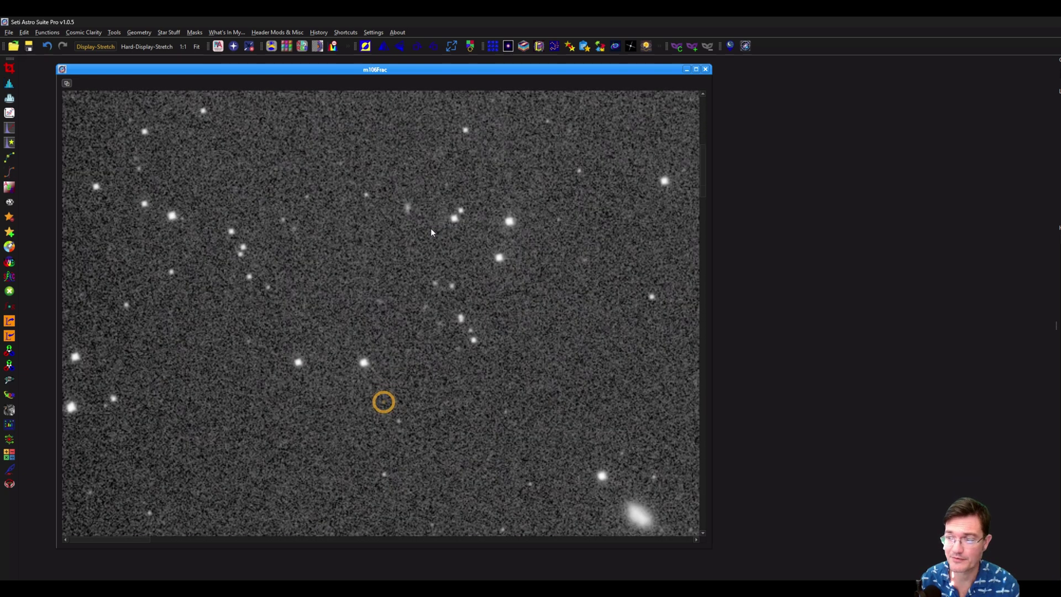
click(49, 47)
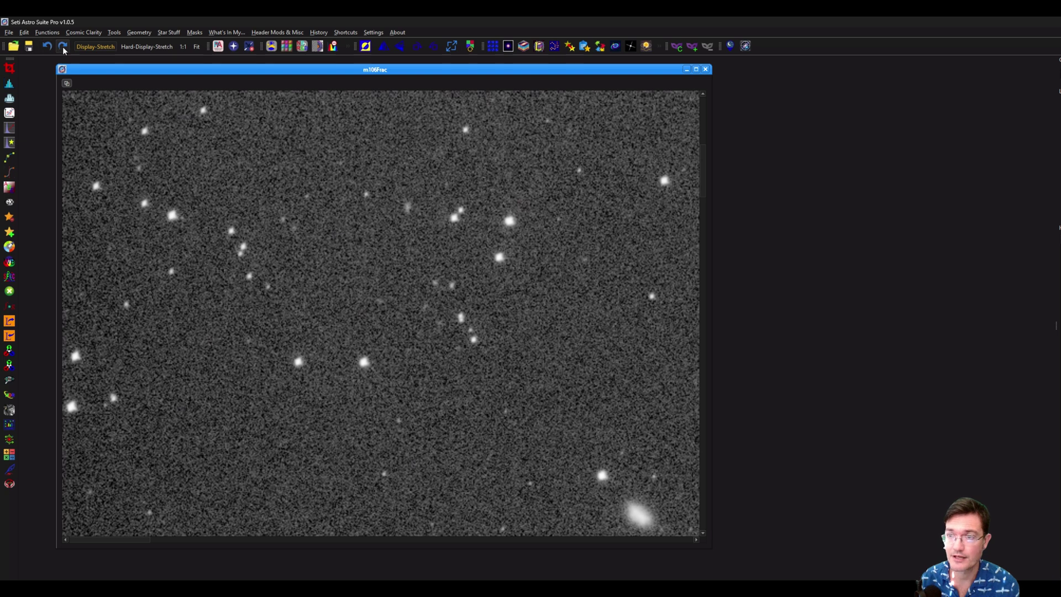
click(63, 47)
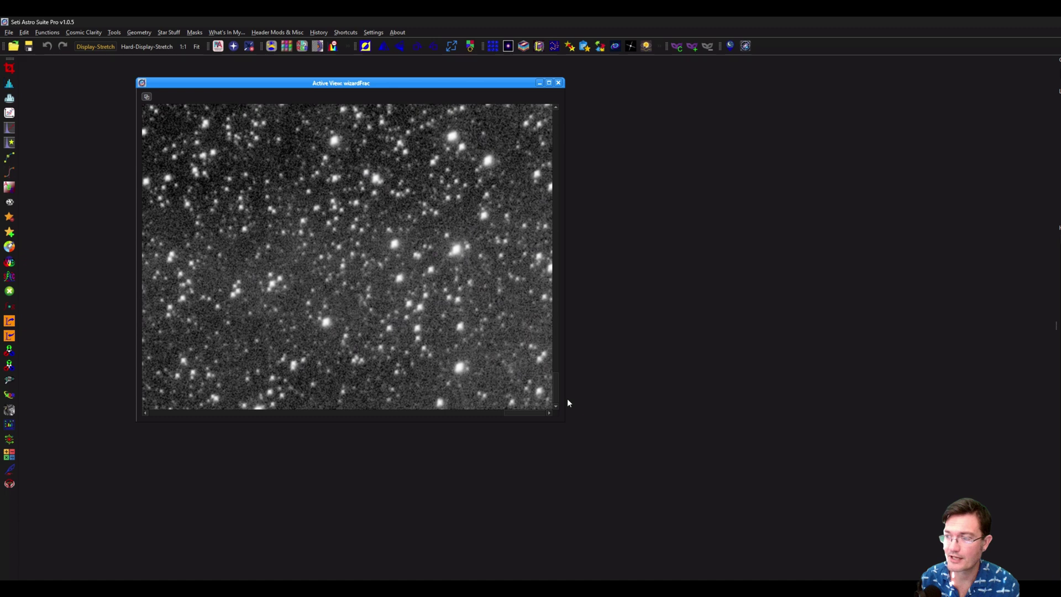
View the whole wizardFrac image, and examine the star shapes in its lower-right corner up close
scroll(554, 386, down, 2)
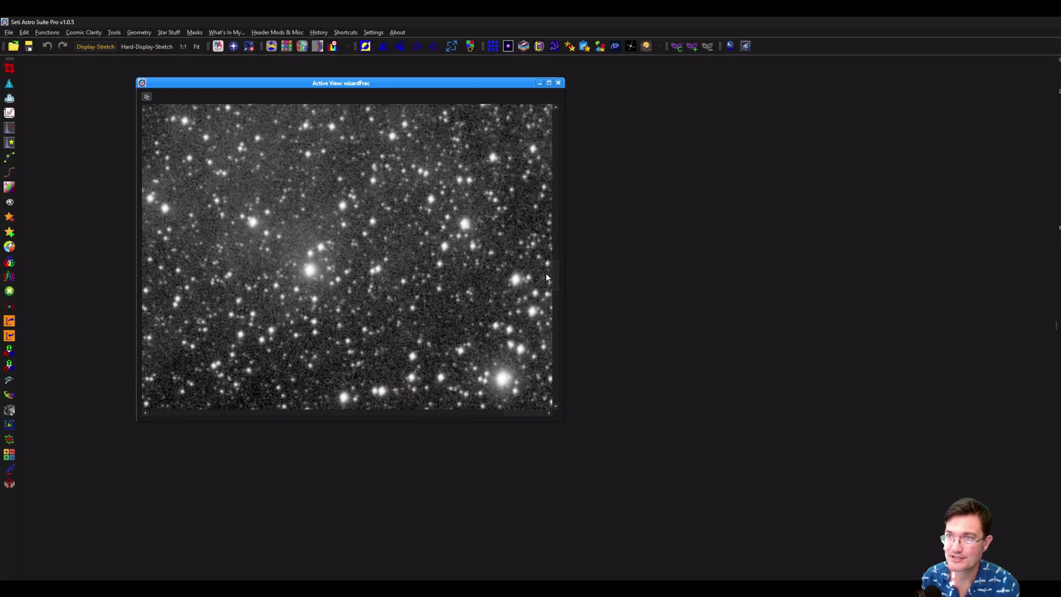
scroll(547, 276, up, 2)
click(183, 46)
click(196, 46)
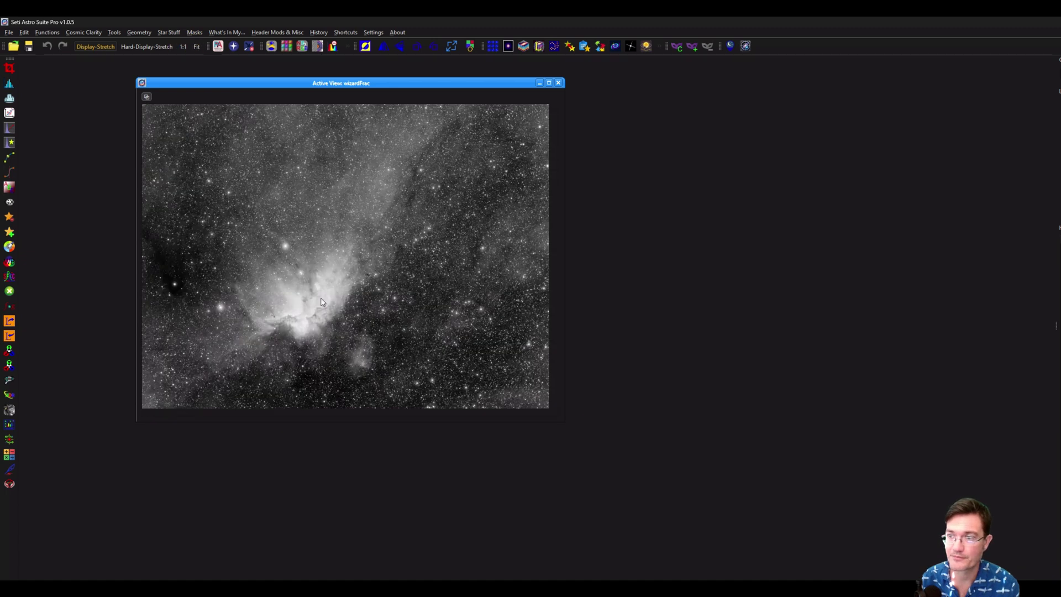
click(182, 47)
drag(557, 254, 548, 430)
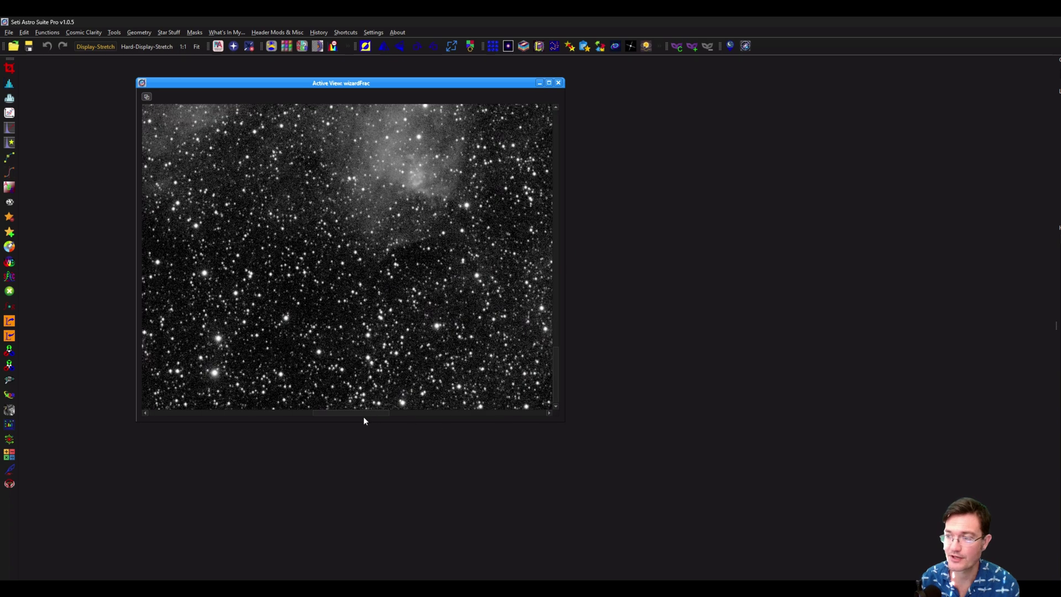
drag(363, 413, 557, 435)
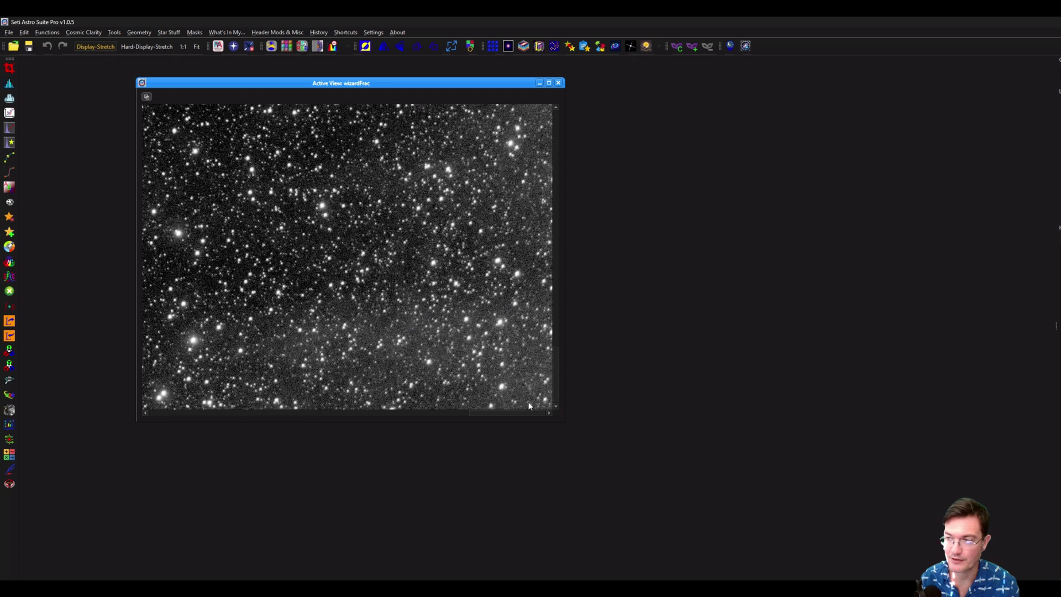
scroll(516, 374, up, 3)
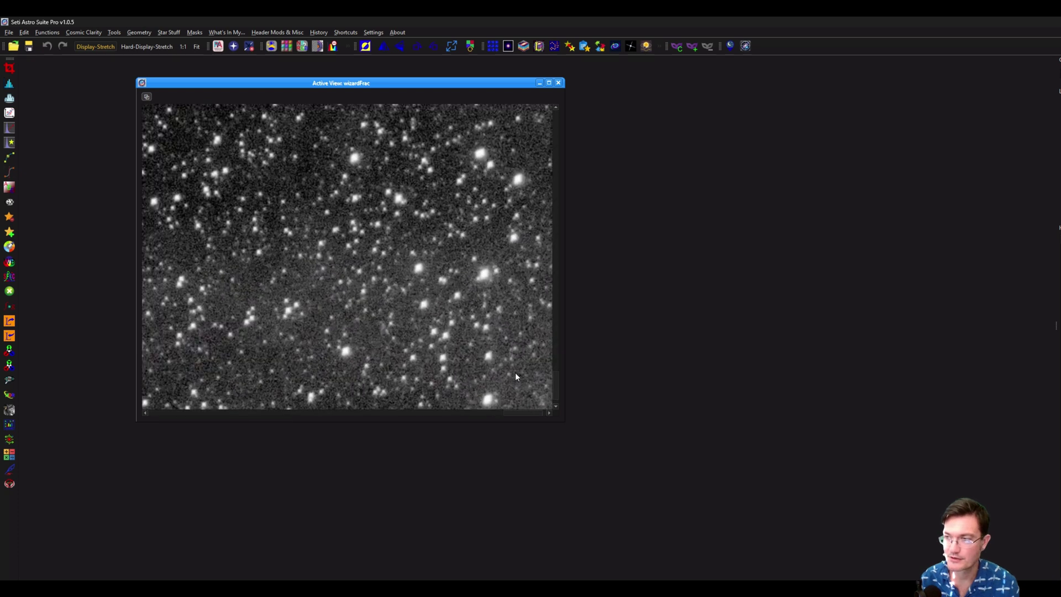
scroll(515, 374, up, 1)
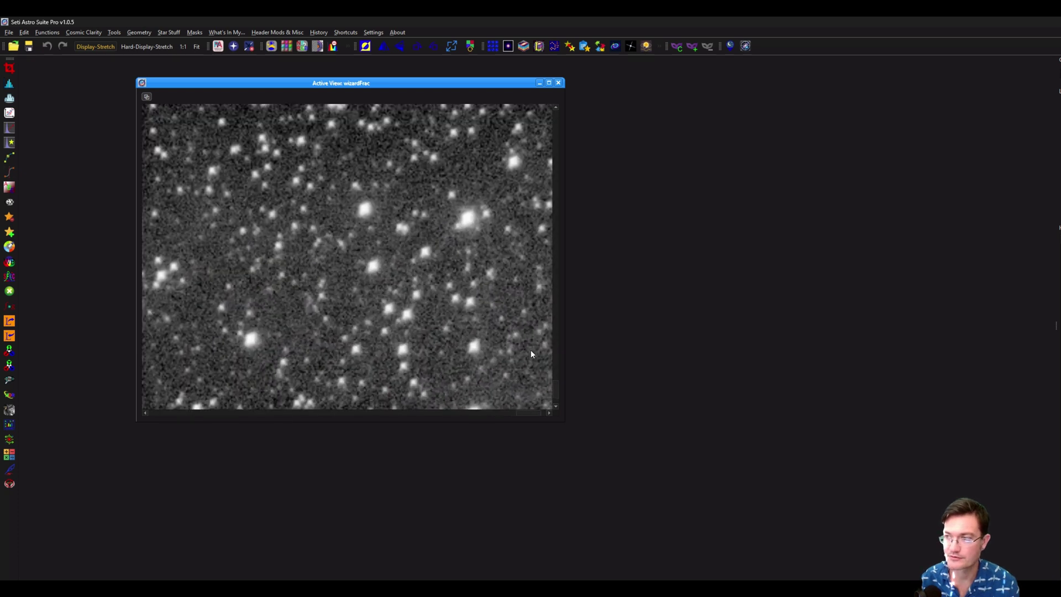
scroll(555, 395, down, 1)
drag(521, 414, 535, 418)
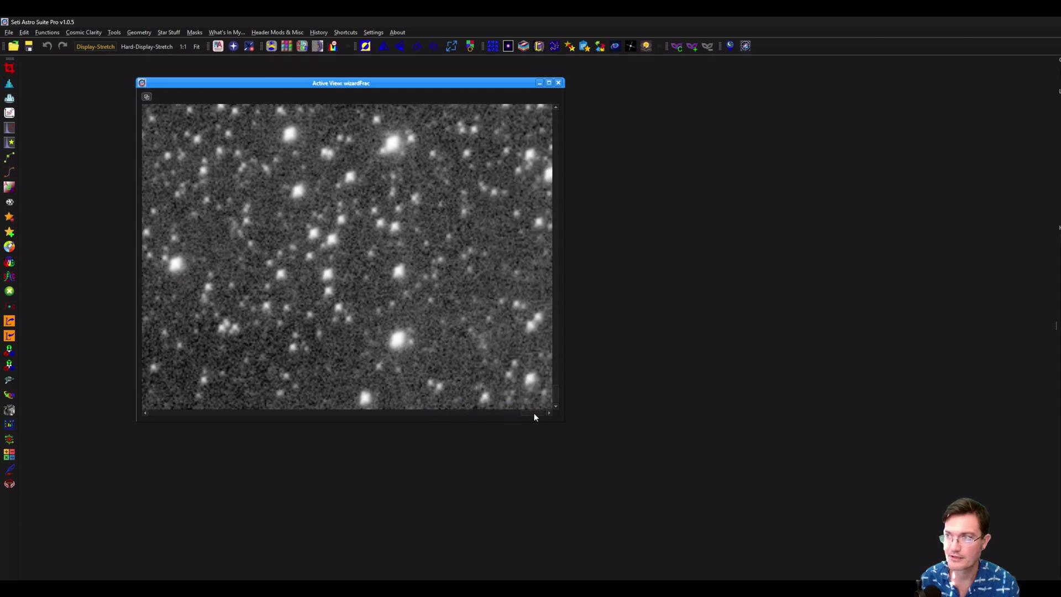
Run AI Aberration Correction on wizardFrac and compare its stars by undoing and redoing the correction
click(219, 46)
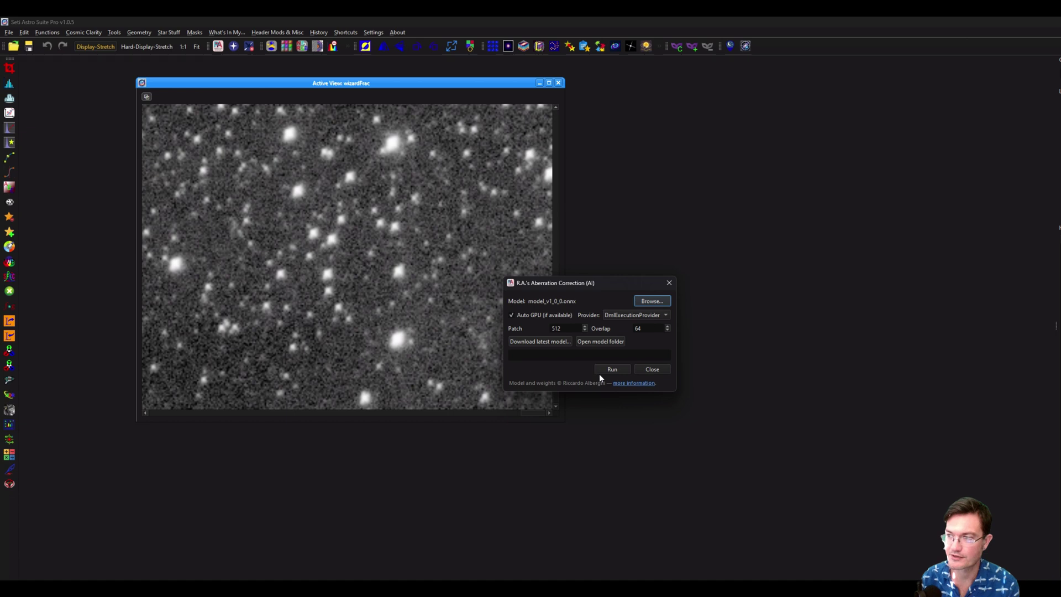
click(616, 369)
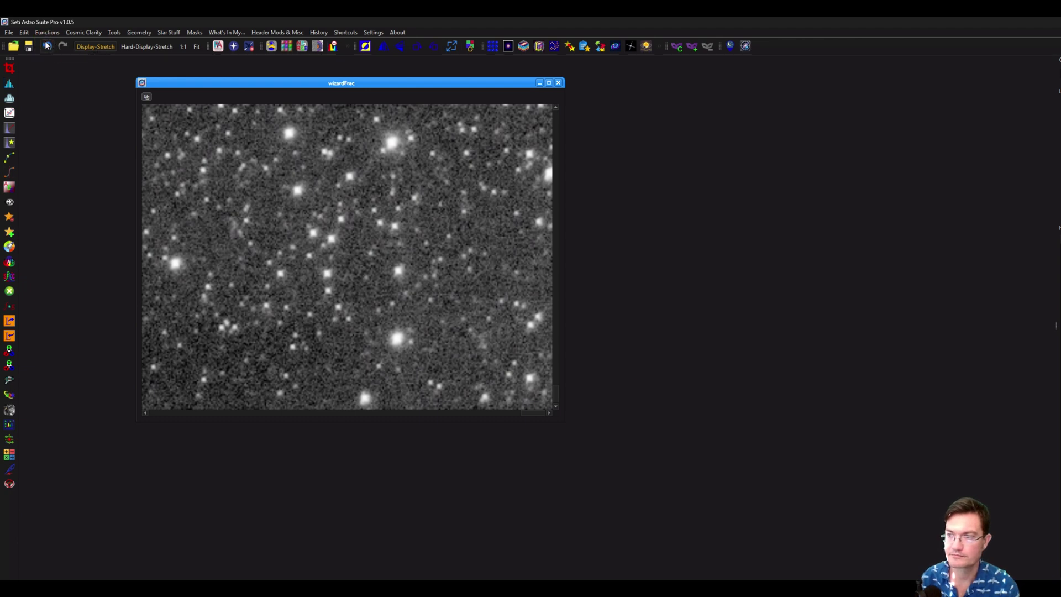
click(47, 45)
click(66, 46)
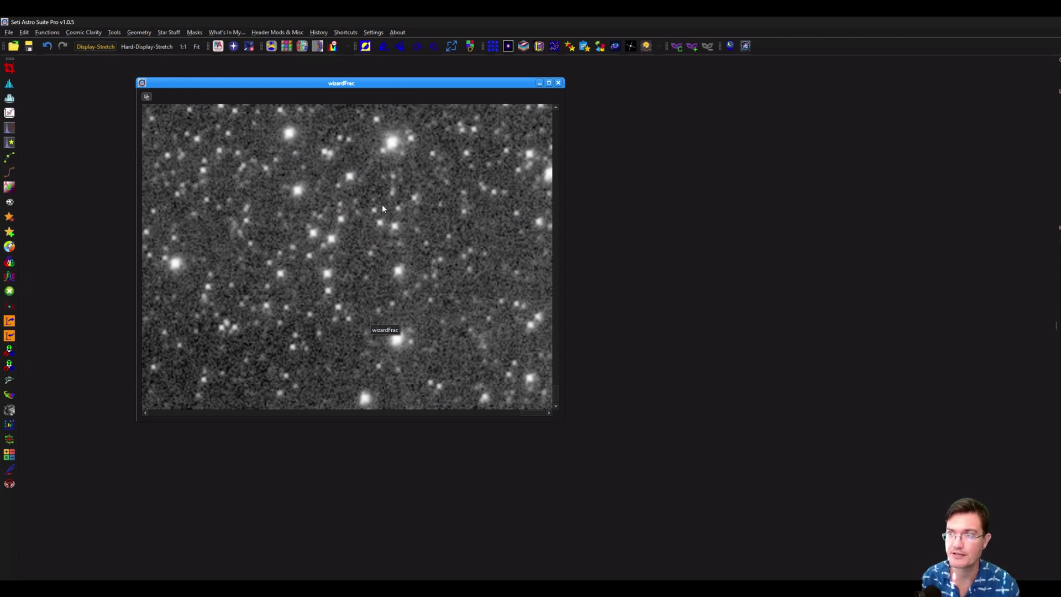
Reposition and enlarge the ringNewt window, and examine the stars near the image's lower-right corner up close
drag(372, 173, 229, 69)
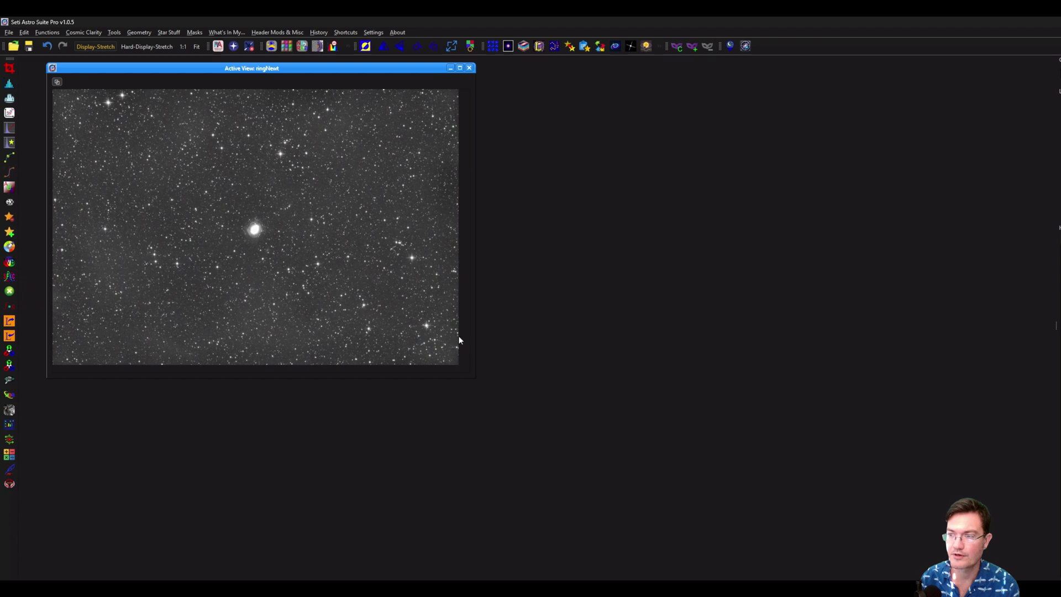
drag(472, 378, 896, 554)
click(183, 46)
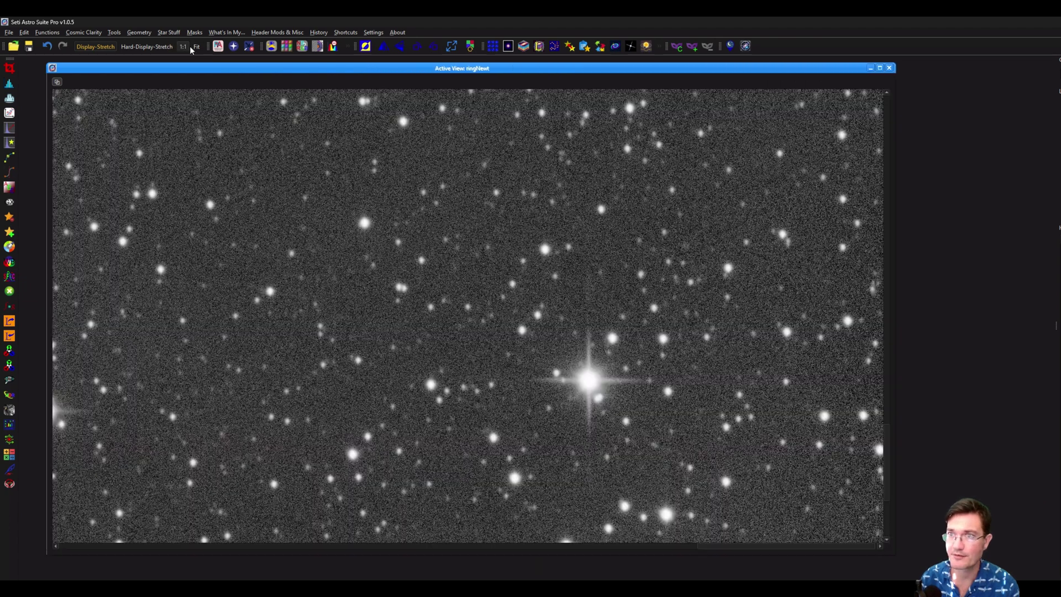
click(196, 46)
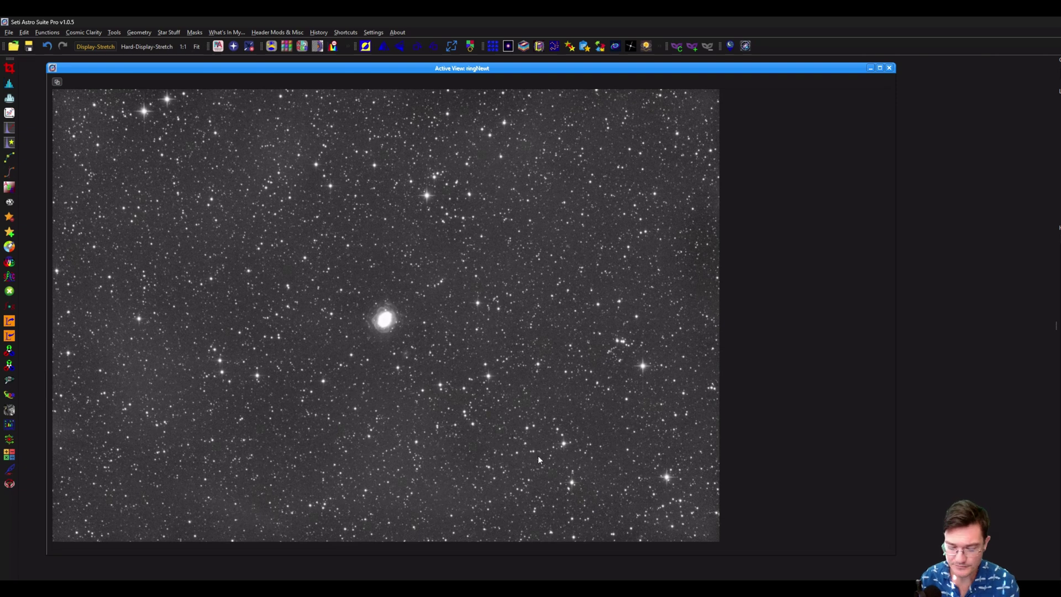
scroll(579, 467, up, 3)
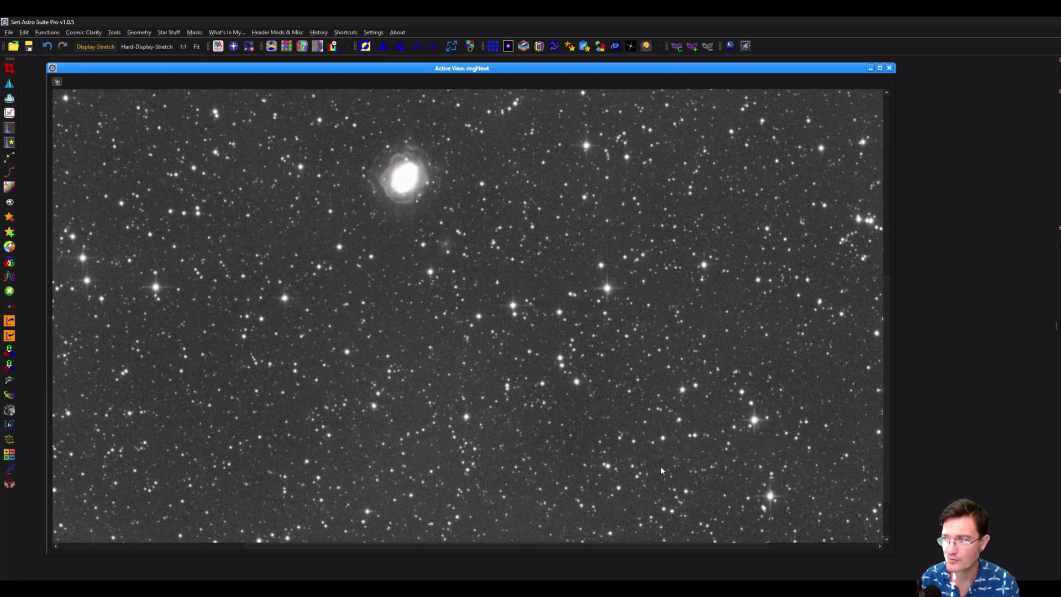
mouse_move(661, 465)
mouse_down()
mouse_move(475, 269)
mouse_move(302, 284)
mouse_up()
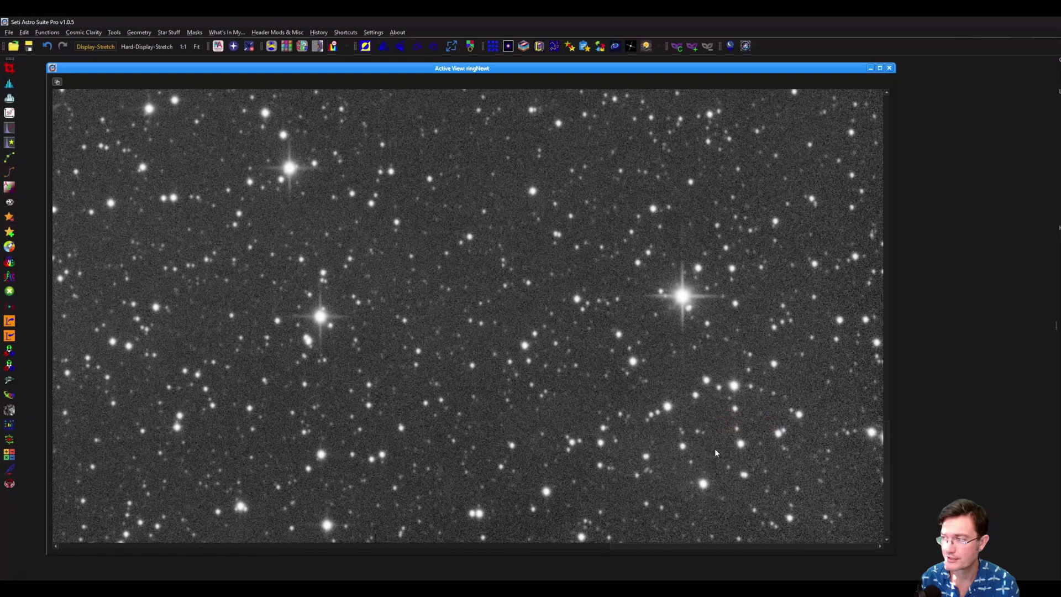
scroll(741, 440, up, 2)
drag(755, 438, 720, 424)
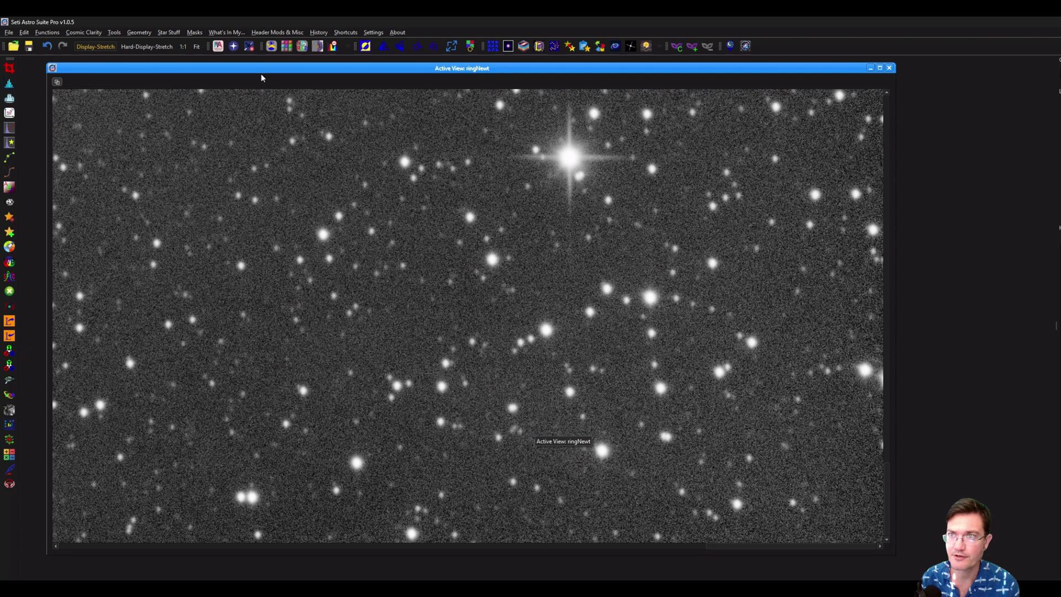
Run AI Aberration Correction on ringNewt and compare its stars by undoing and redoing the correction
click(218, 46)
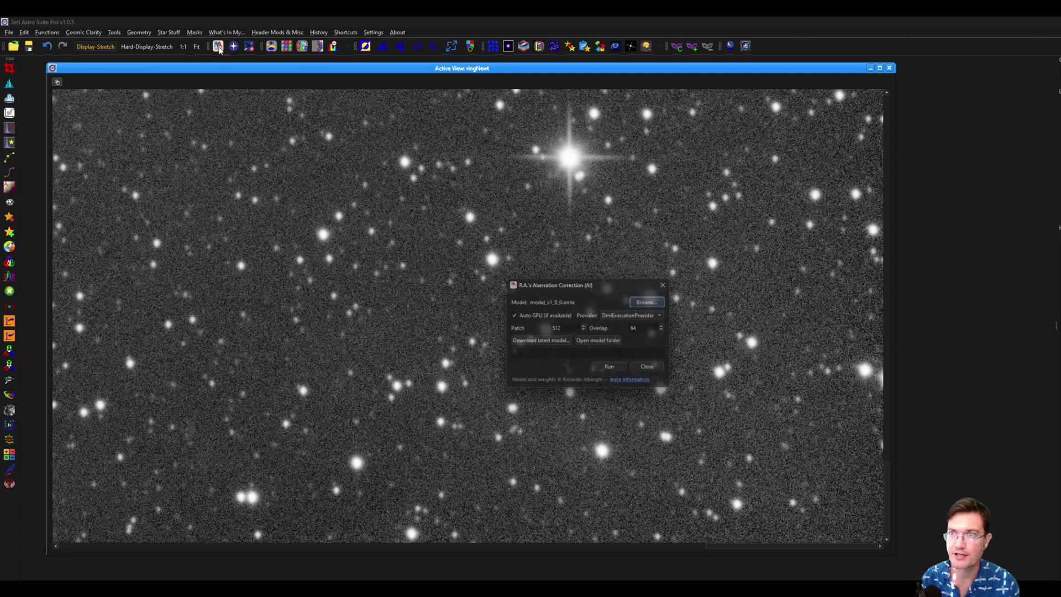
click(611, 372)
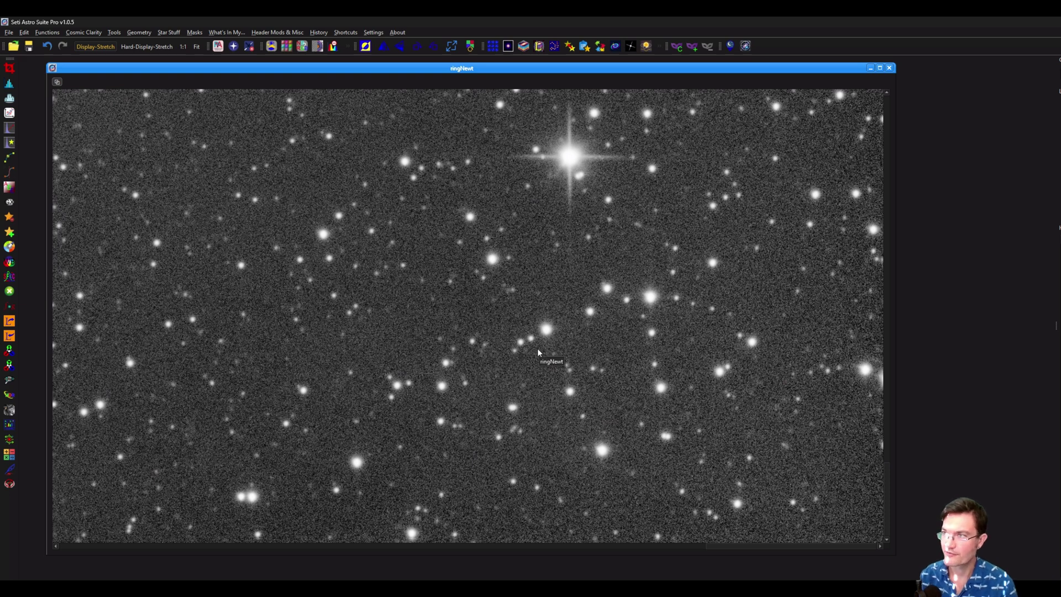
click(49, 51)
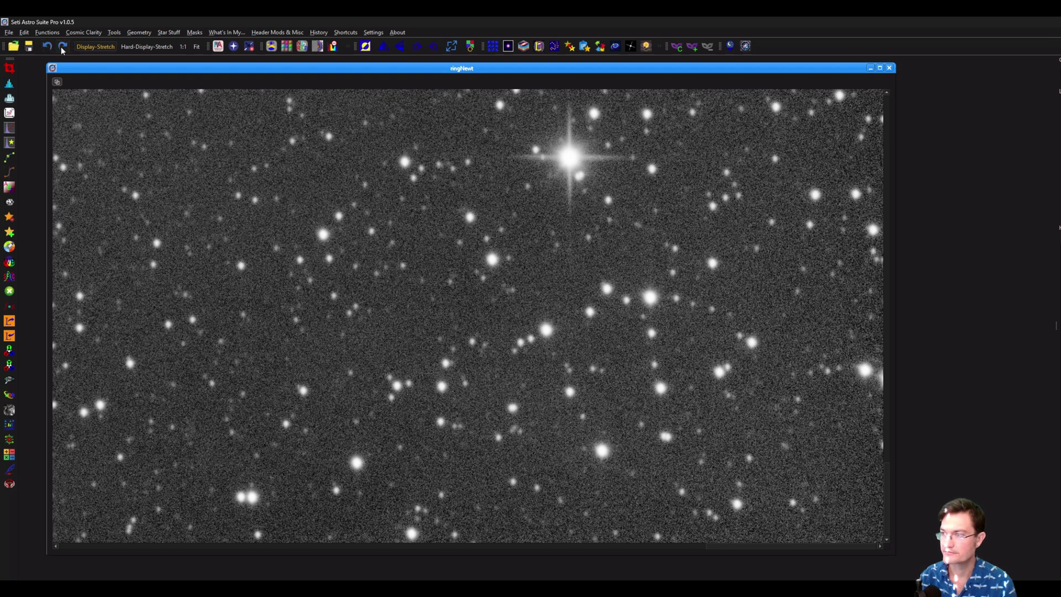
click(63, 47)
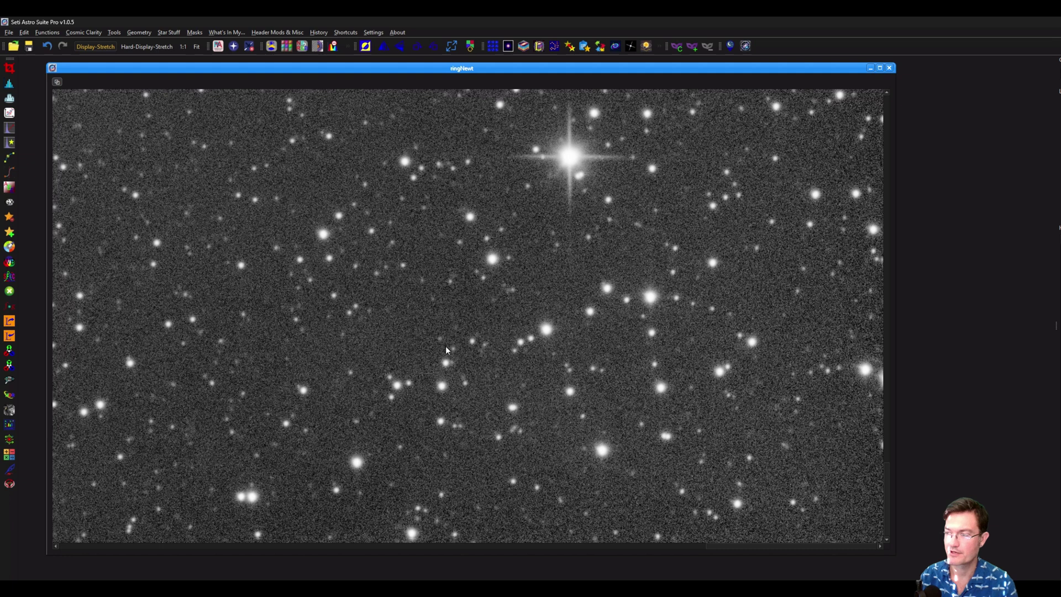
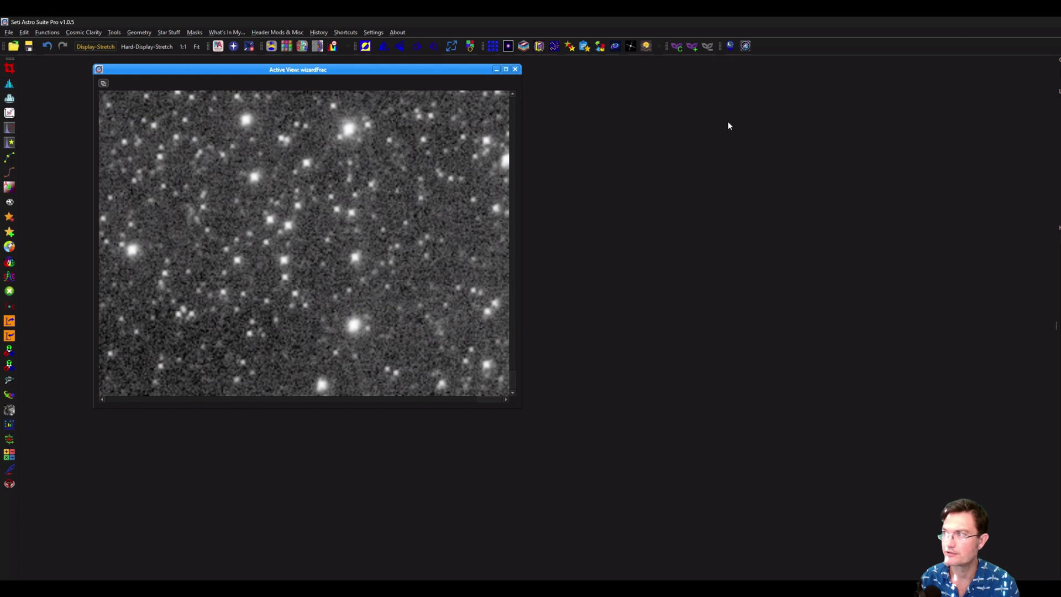
Place wizardFrac_duplicate beside the original wizardFrac, and undo the aberration correction on the original only
drag(670, 170, 702, 76)
click(247, 195)
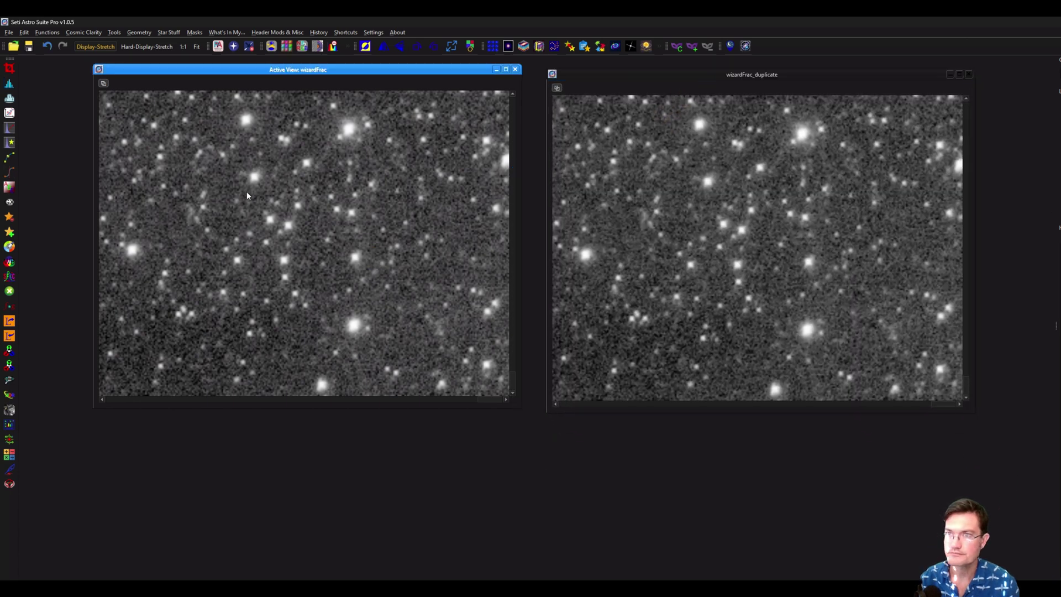
click(47, 46)
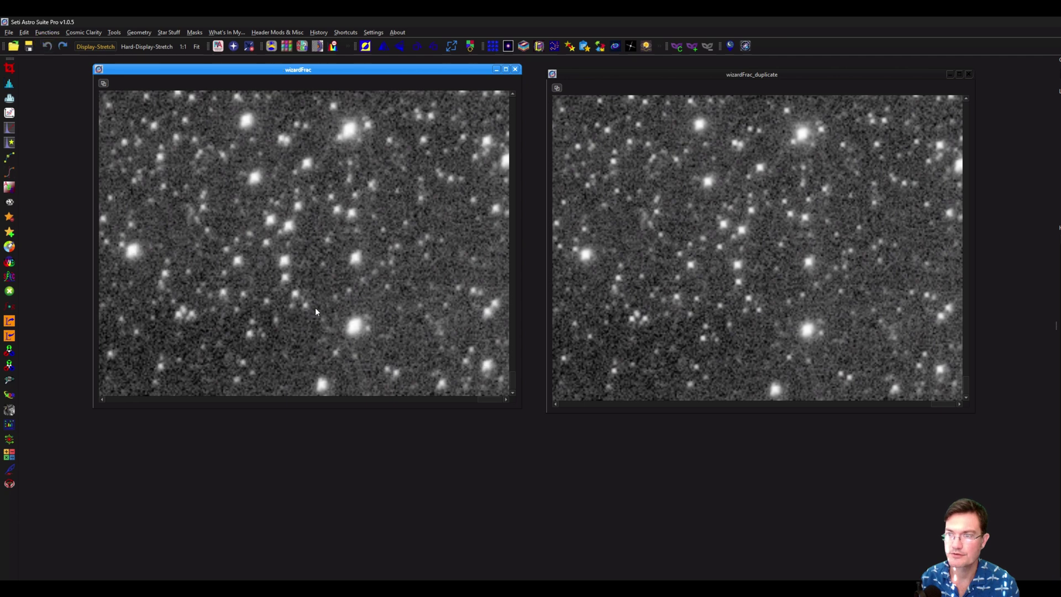
Show the upper-right corner stars in both wizardFrac views and line the two windows up for side-by-side comparison
click(968, 385)
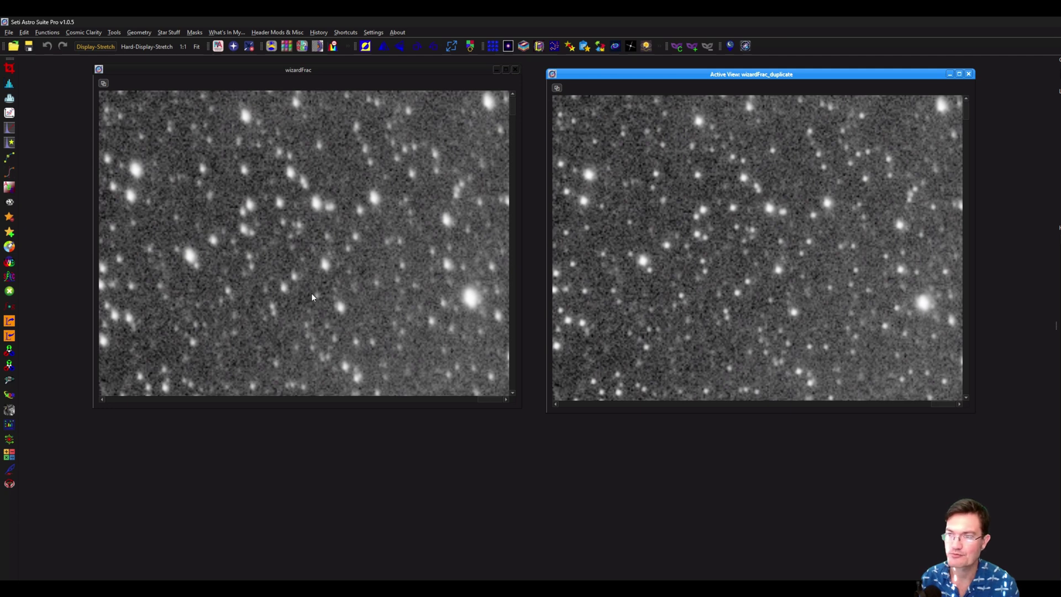
drag(290, 70, 242, 68)
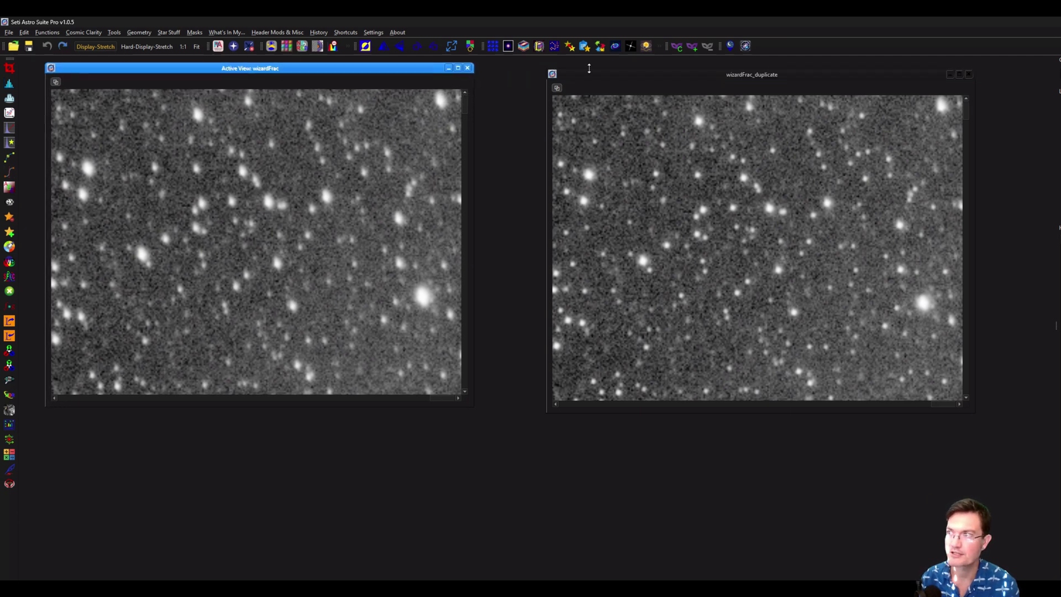
mouse_move(617, 78)
mouse_down()
mouse_move(632, 87)
mouse_move(618, 74)
mouse_up()
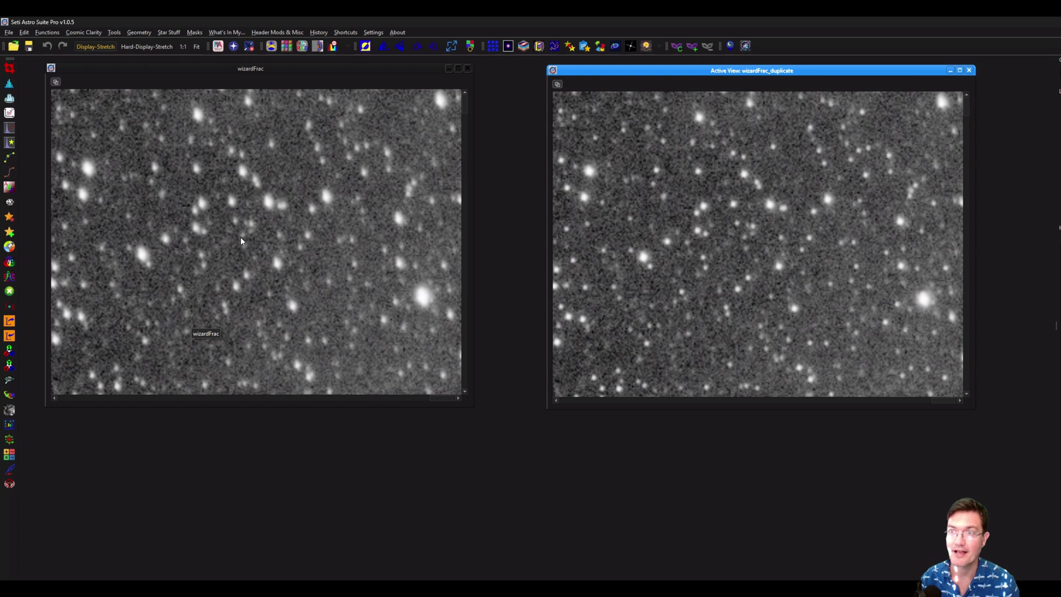
Sharpen the original wizardFrac with Cosmic Clarity at stellar and non-stellar amounts of 0.70, and compare the result by undoing and redoing it
click(225, 79)
click(233, 45)
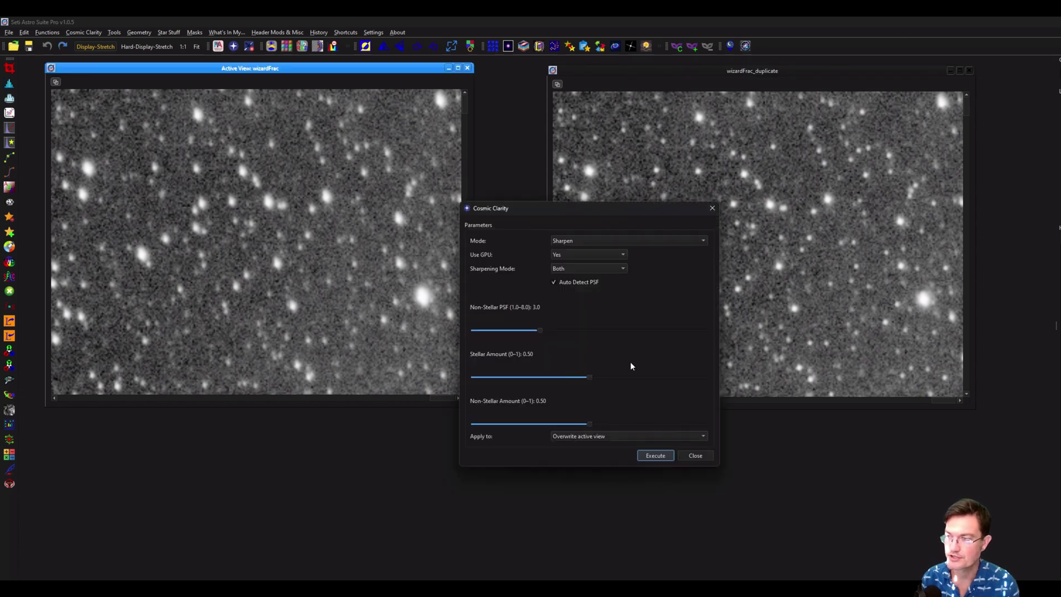
drag(590, 377, 636, 376)
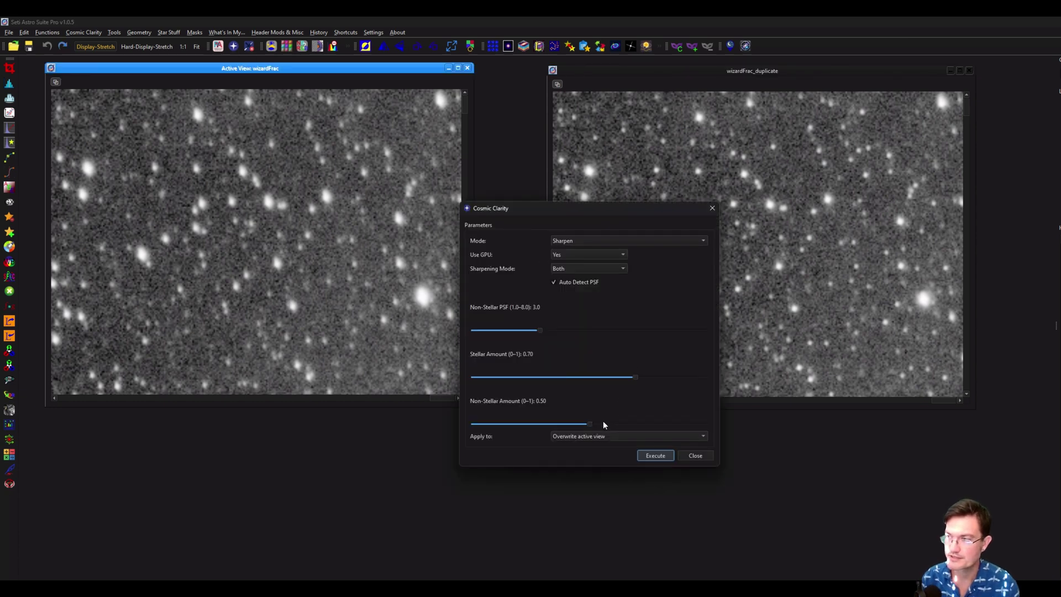
drag(589, 424, 636, 425)
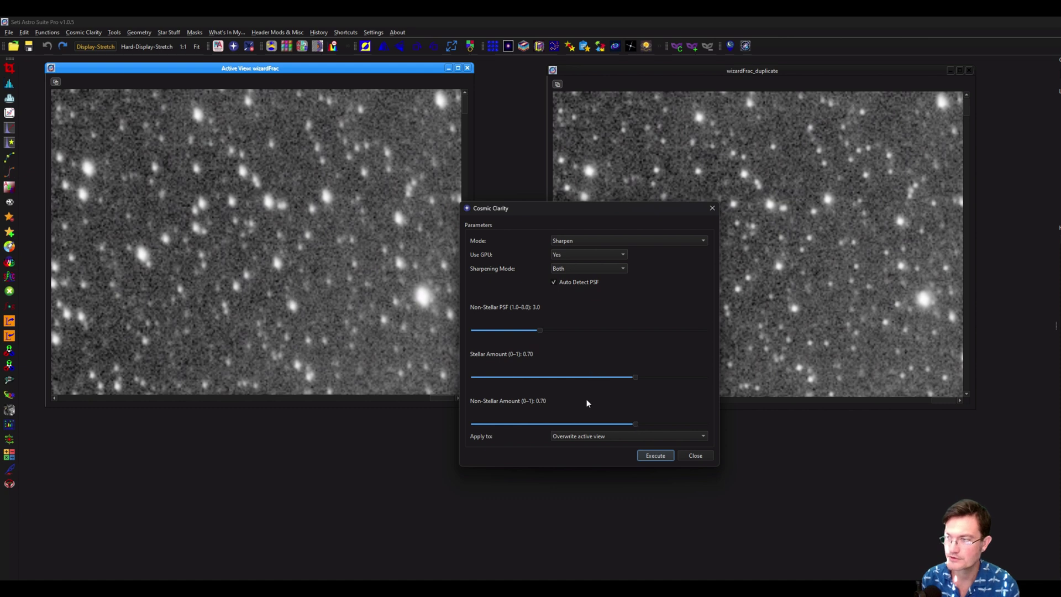
click(655, 458)
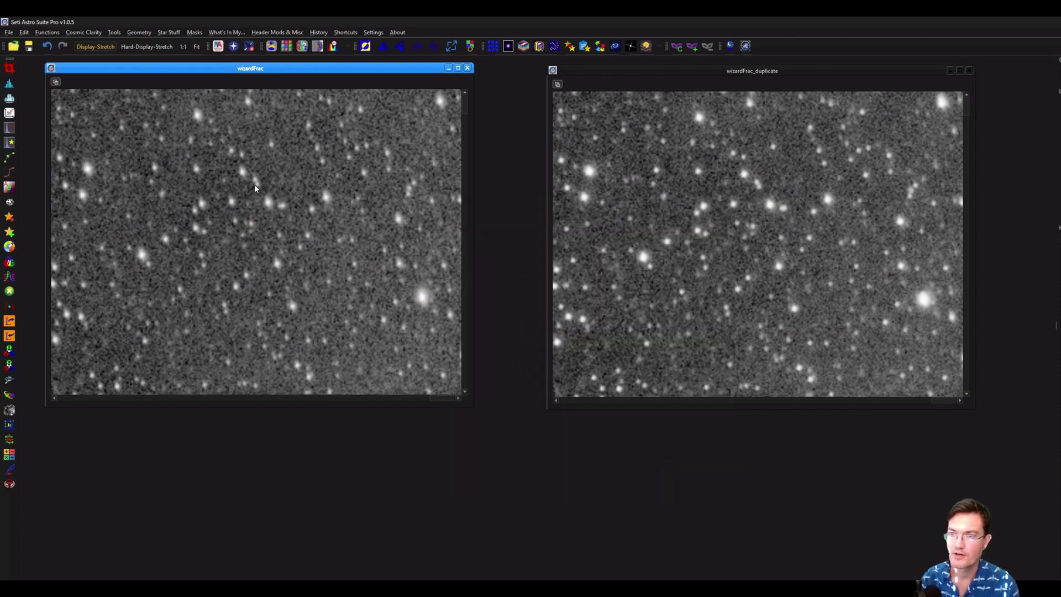
click(47, 47)
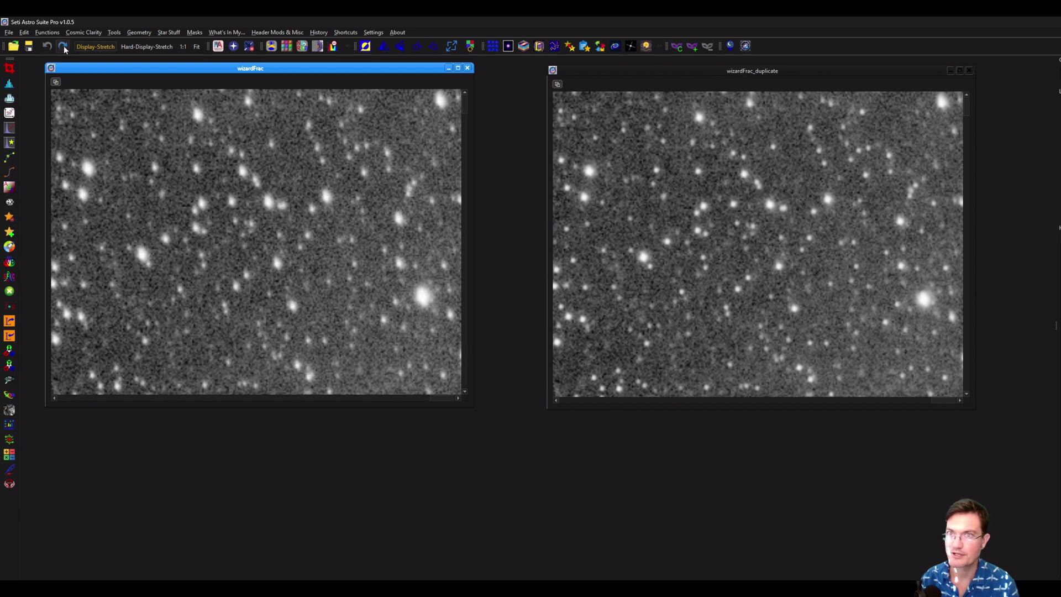
click(63, 48)
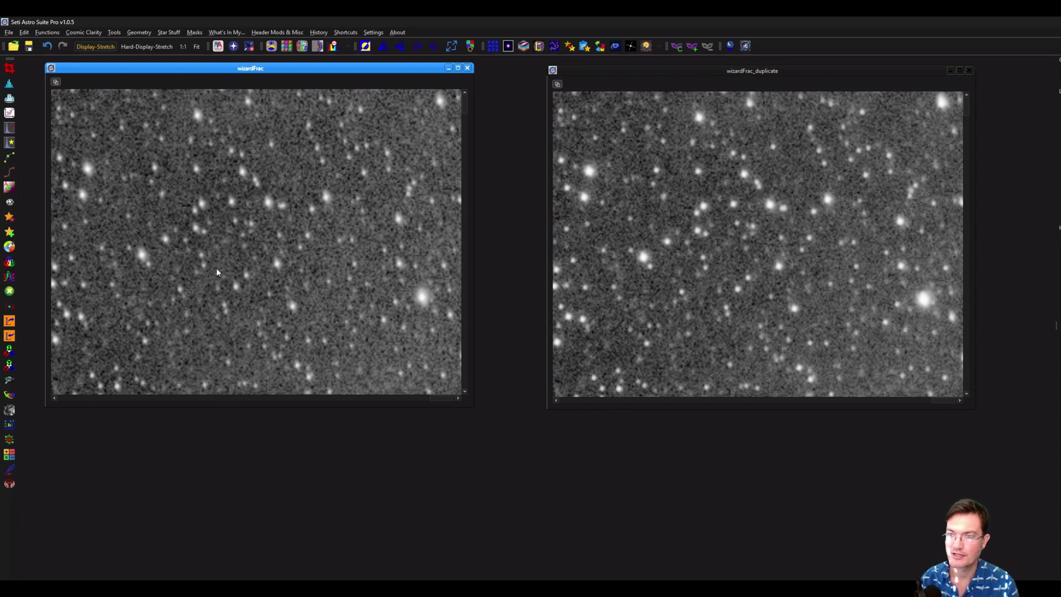
Sharpen wizardFrac_duplicate with Cosmic Clarity, using a stellar amount of 0.70 and a non-stellar amount of 0.71, overwriting the active view
click(640, 238)
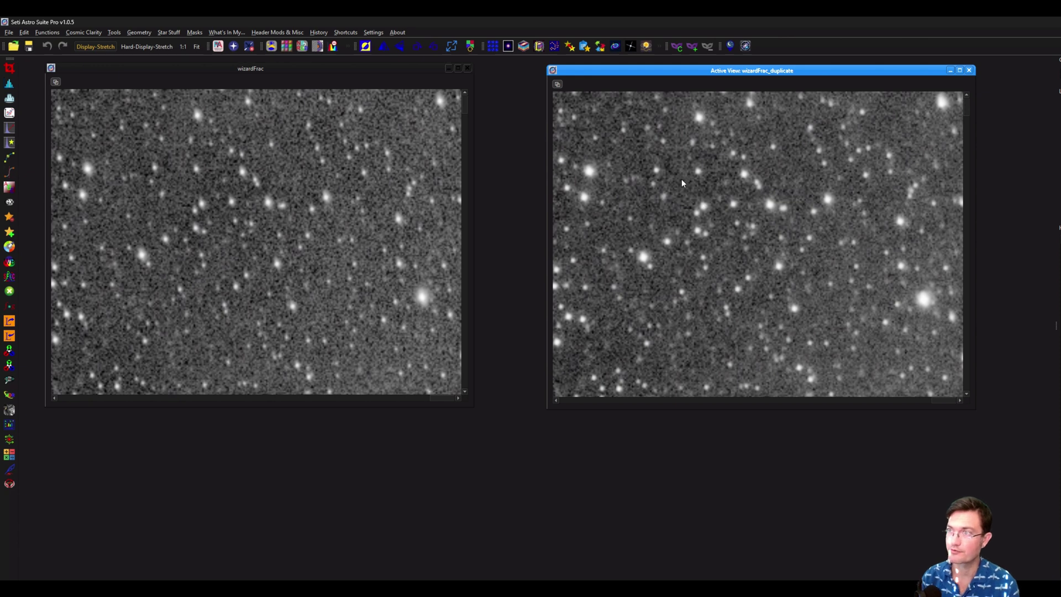
click(233, 46)
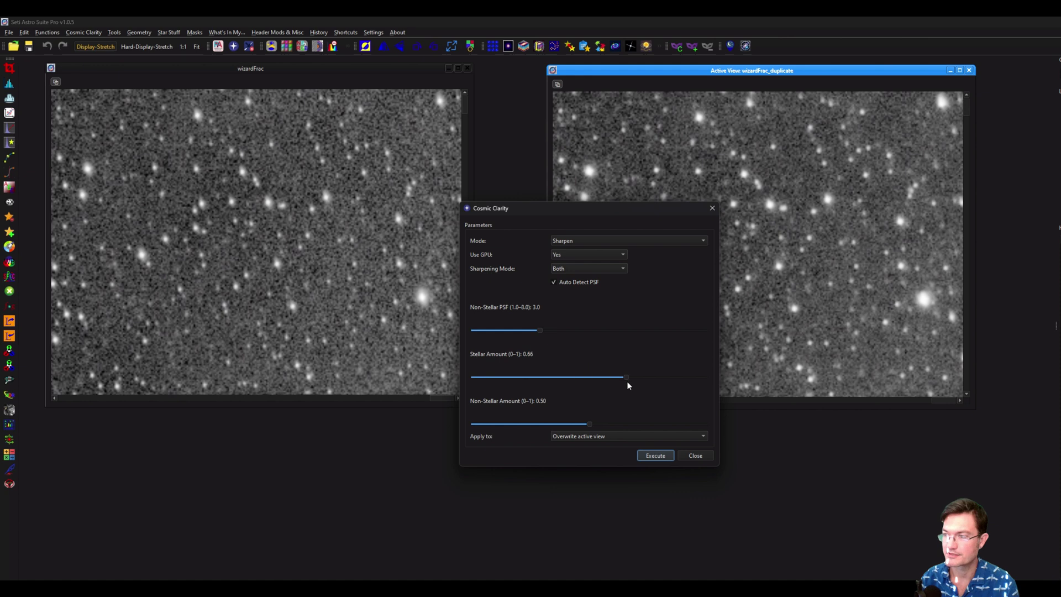
drag(623, 424, 637, 424)
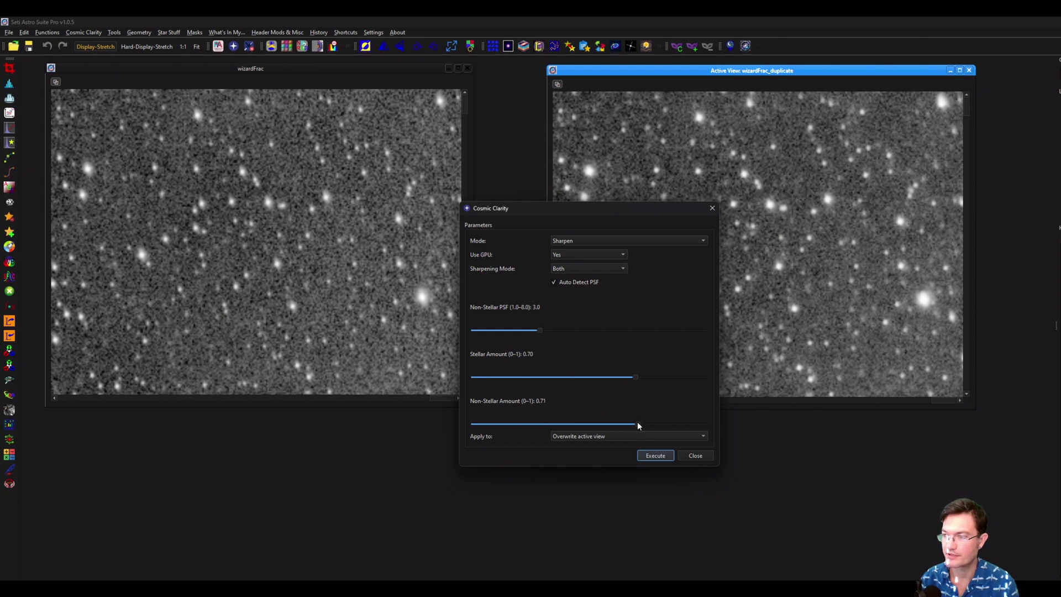
click(656, 457)
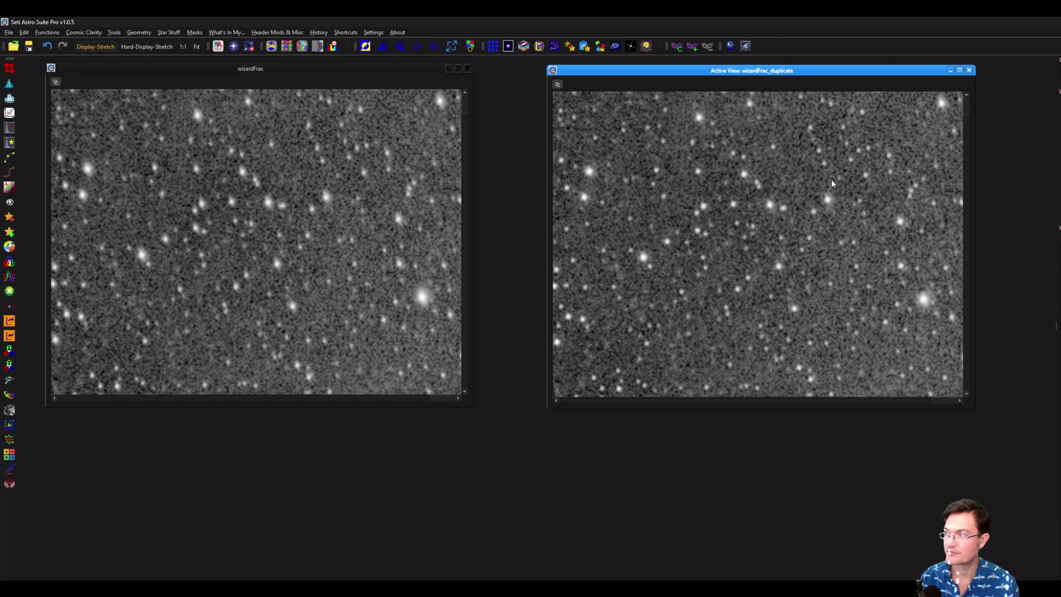
Magnify the stars in wizardFrac_duplicate and apply the same zoom and position to the original wizardFrac for a close comparison
scroll(833, 183, up, 1)
scroll(833, 184, up, 2)
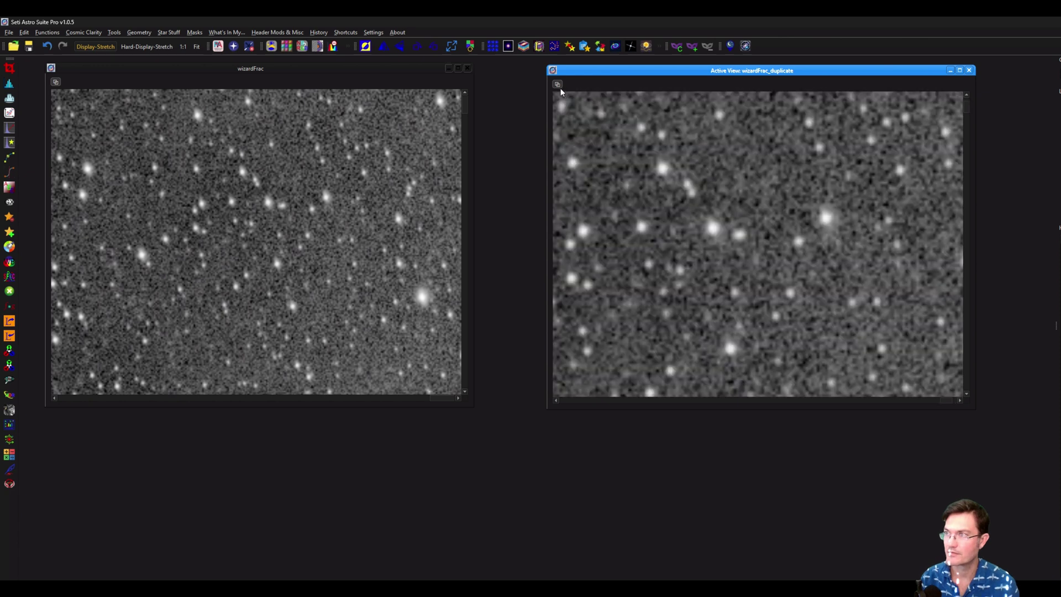
drag(557, 84, 211, 185)
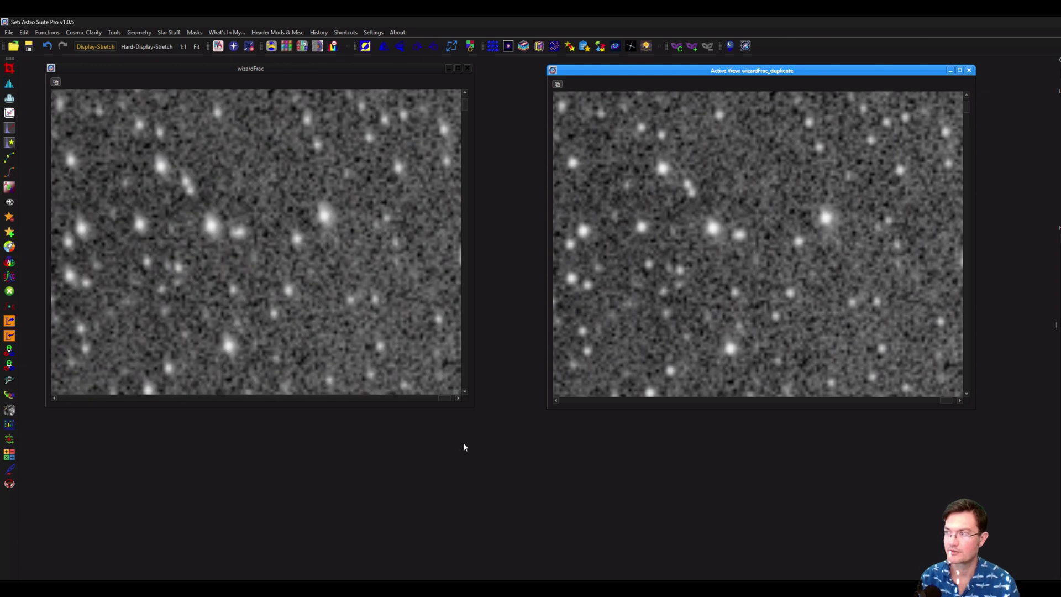